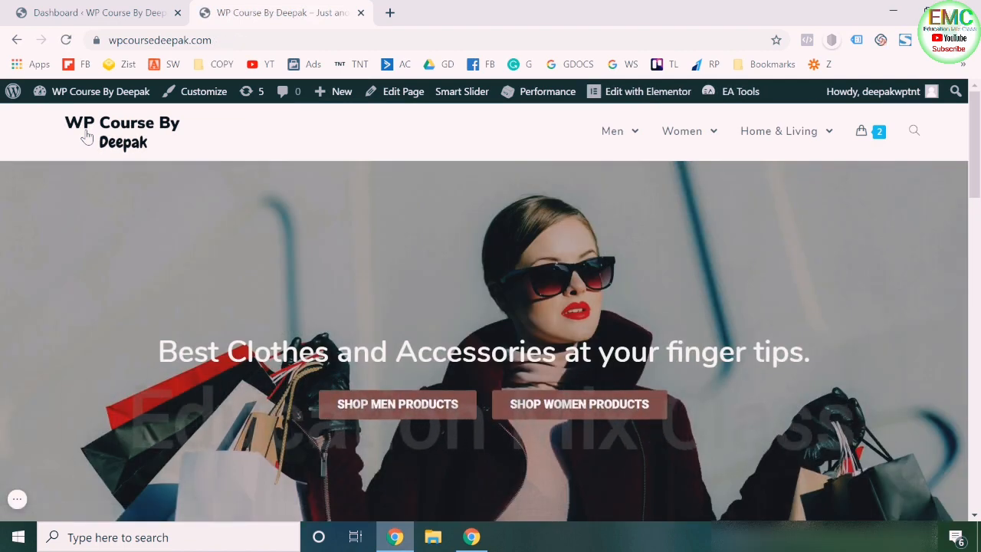
# Go to the WooCommerce coupons page in the WordPress admin and start creating the first coupon.
pyautogui.click(105, 7)
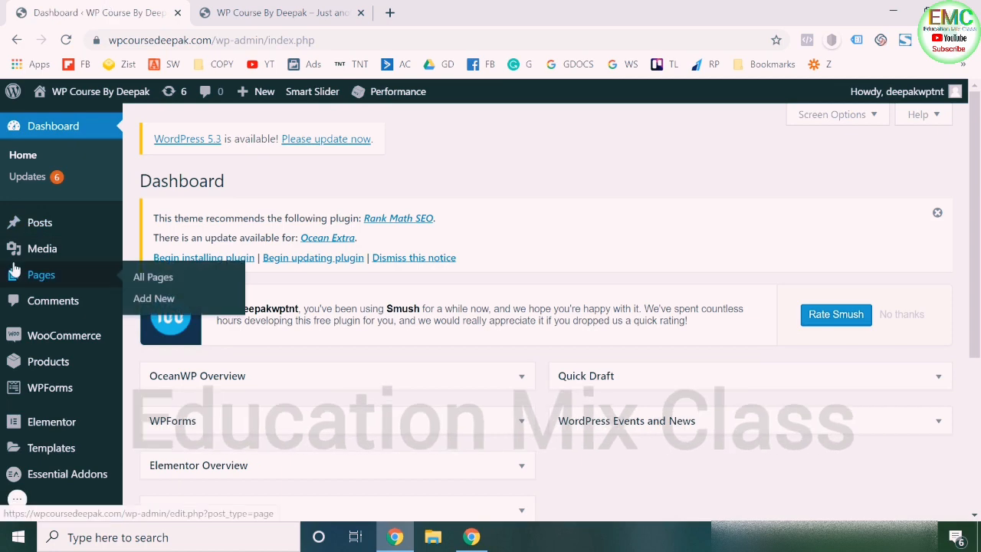
pyautogui.scroll(-1, 11, 358)
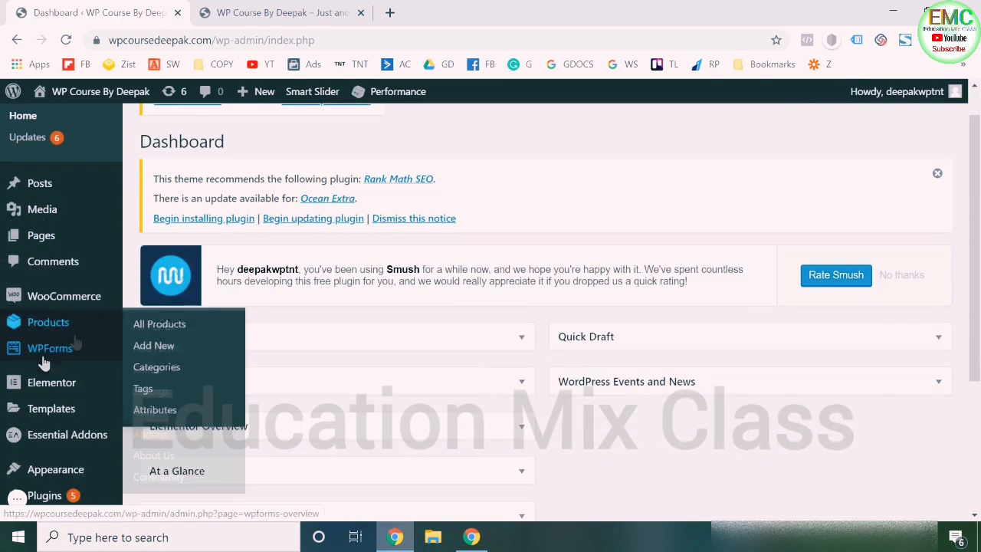
pyautogui.moveTo(82, 304)
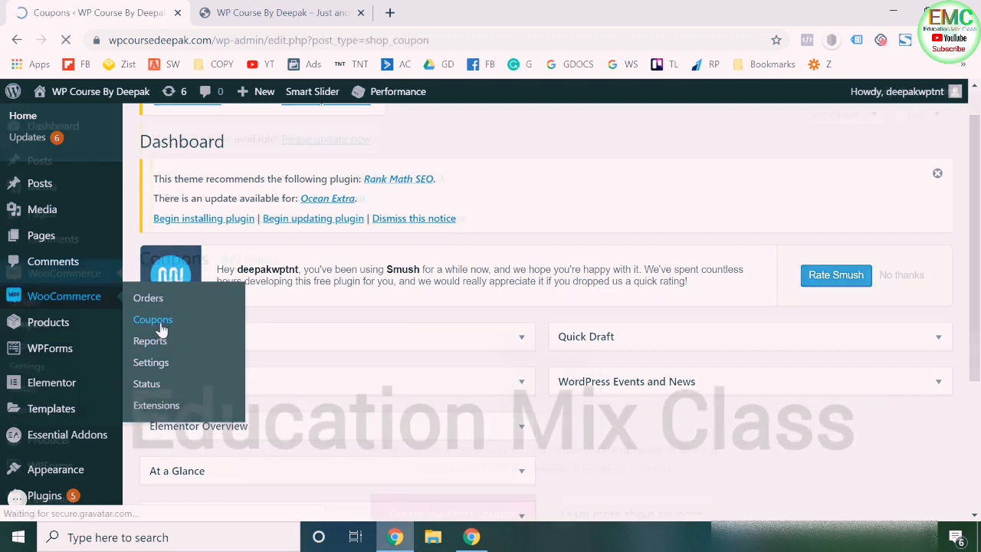
pyautogui.scroll(-2, 249, 337)
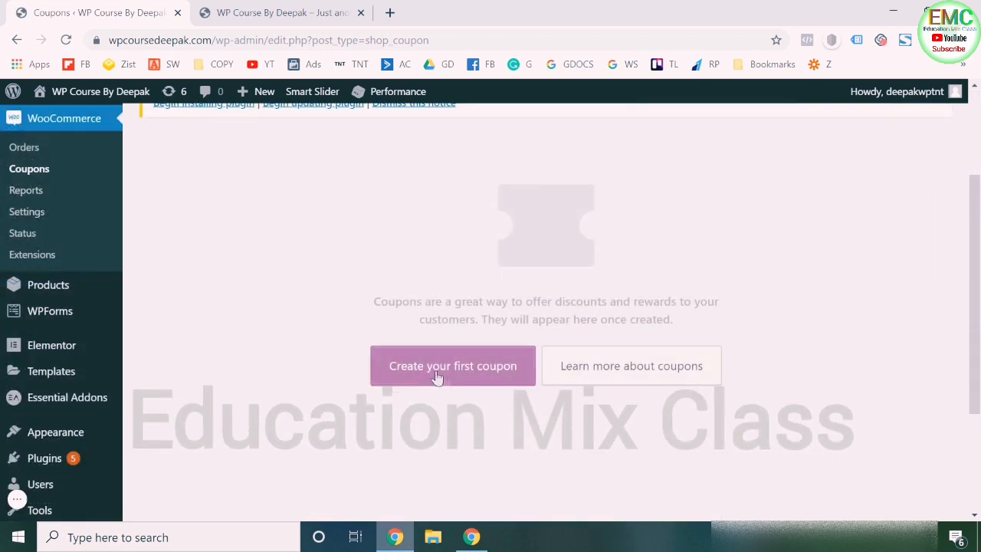
pyautogui.click(437, 360)
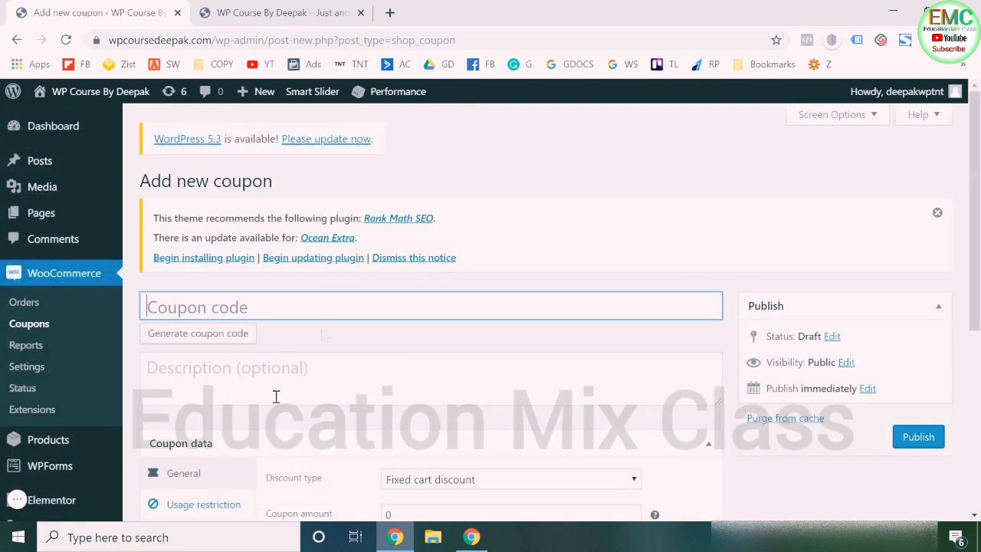
# Enter WPC12 as the coupon code in place of a generated one.
pyautogui.scroll(-1, 325, 335)
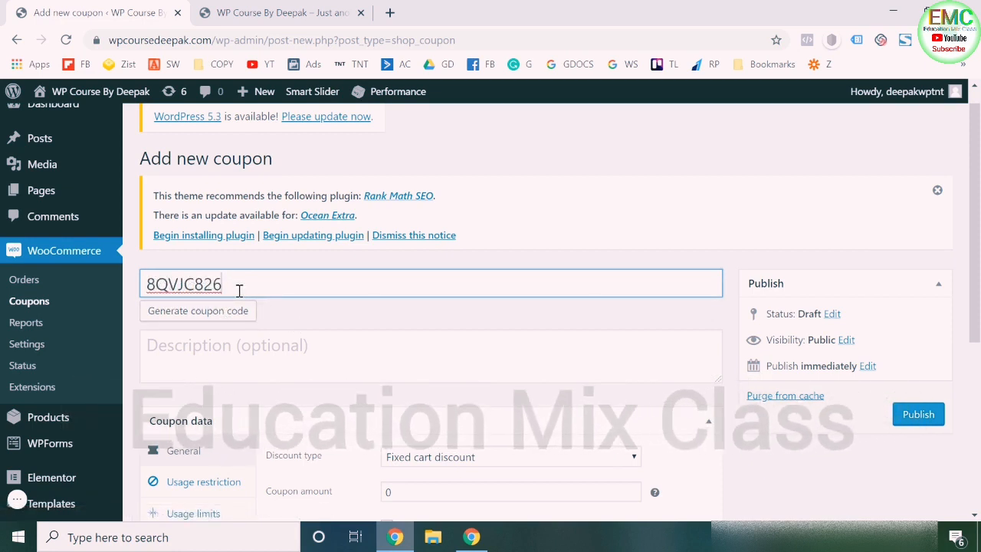
pyautogui.hotkey('ctrl', 'a')
pyautogui.press('BackSpace')
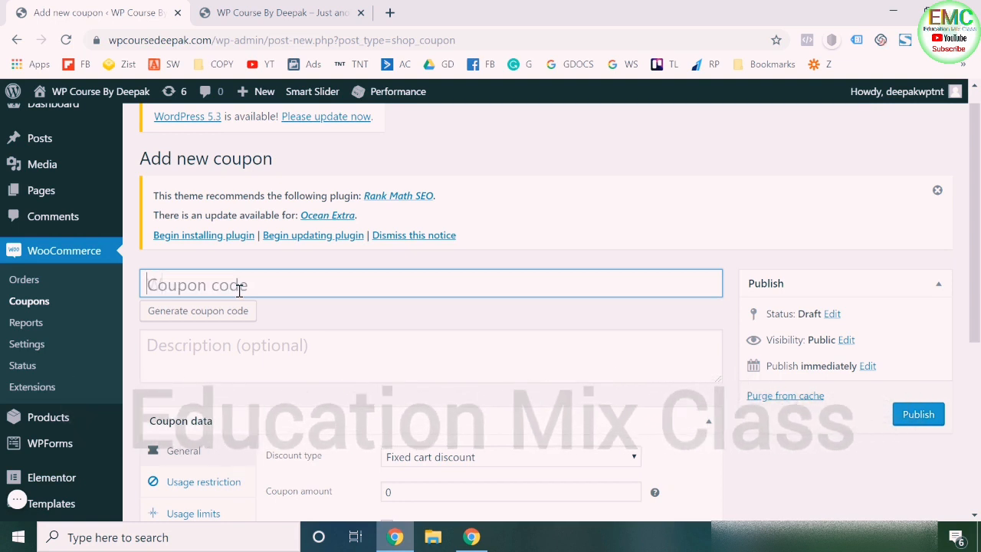
pyautogui.write('WPC!@')
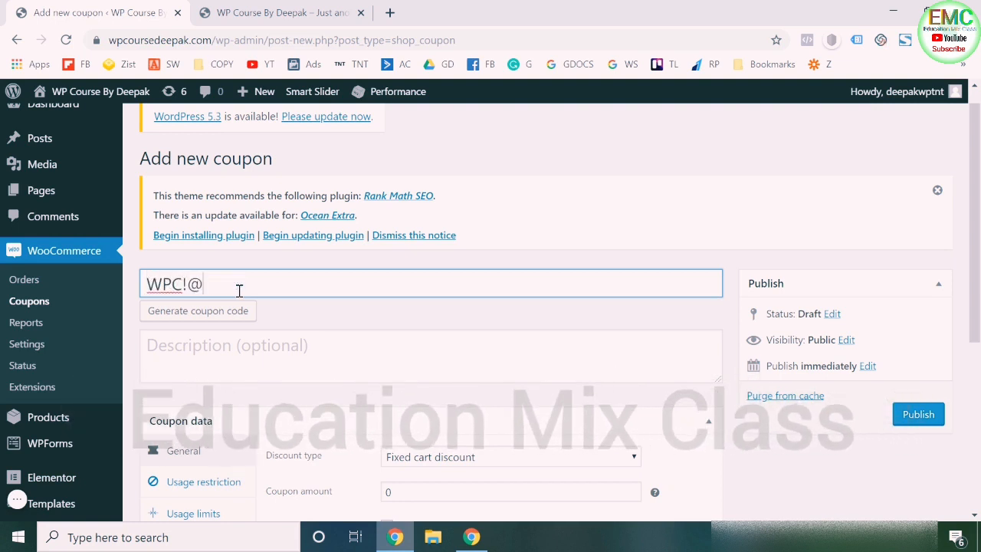
pyautogui.press('BackSpace')
pyautogui.press('BackSpace')
pyautogui.write('12')
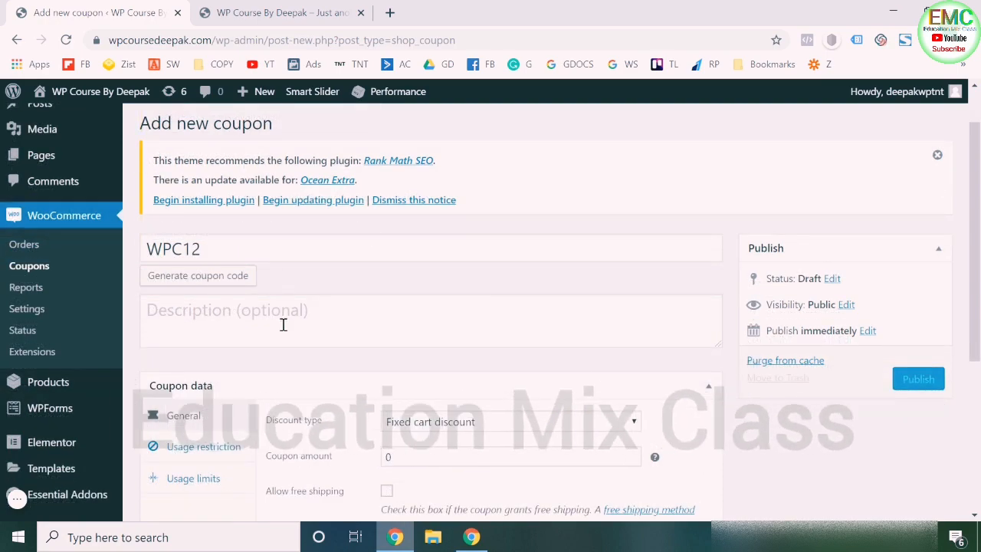
# Set the coupon's discount type to Percentage discount with a coupon amount of 10.
pyautogui.scroll(-1, 283, 325)
pyautogui.scroll(-1, 215, 372)
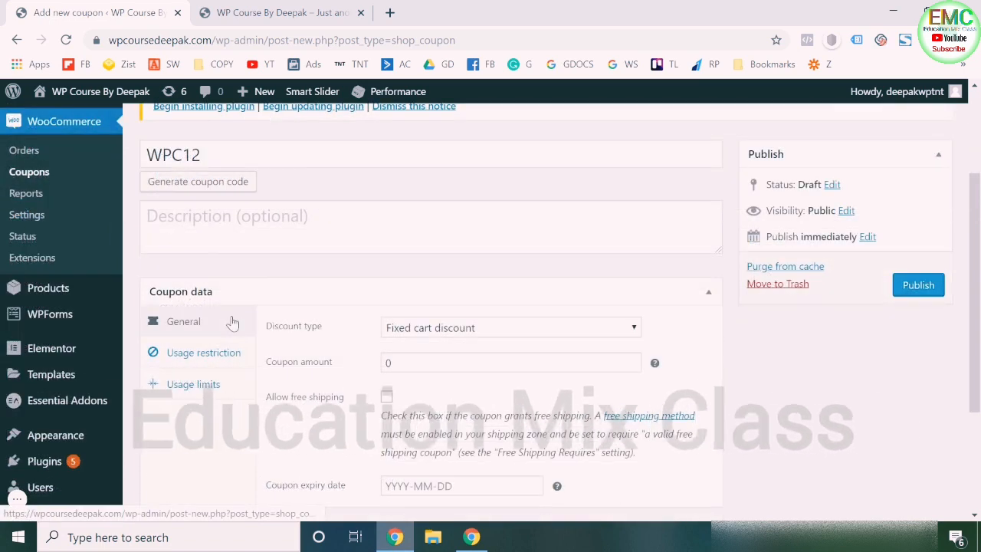
pyautogui.click(421, 328)
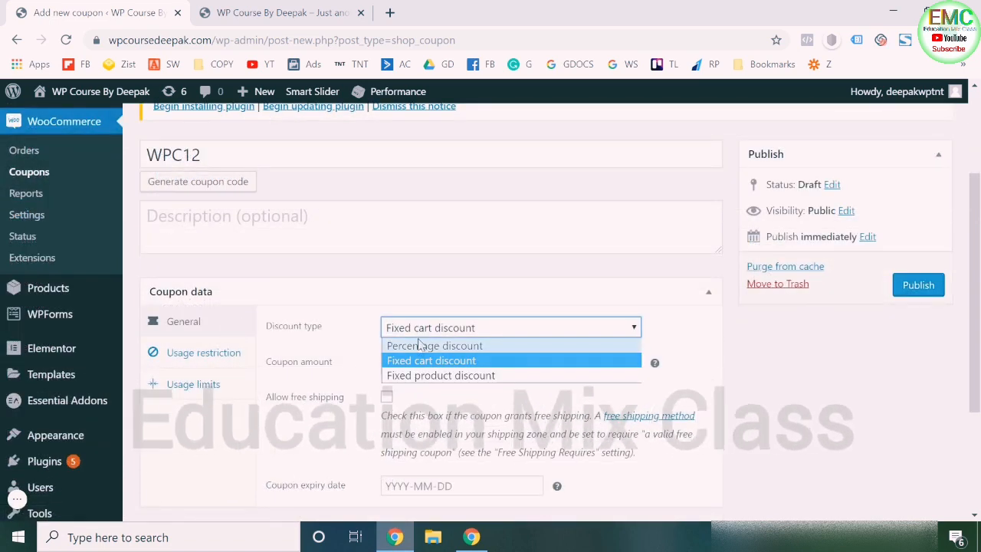
pyautogui.click(422, 346)
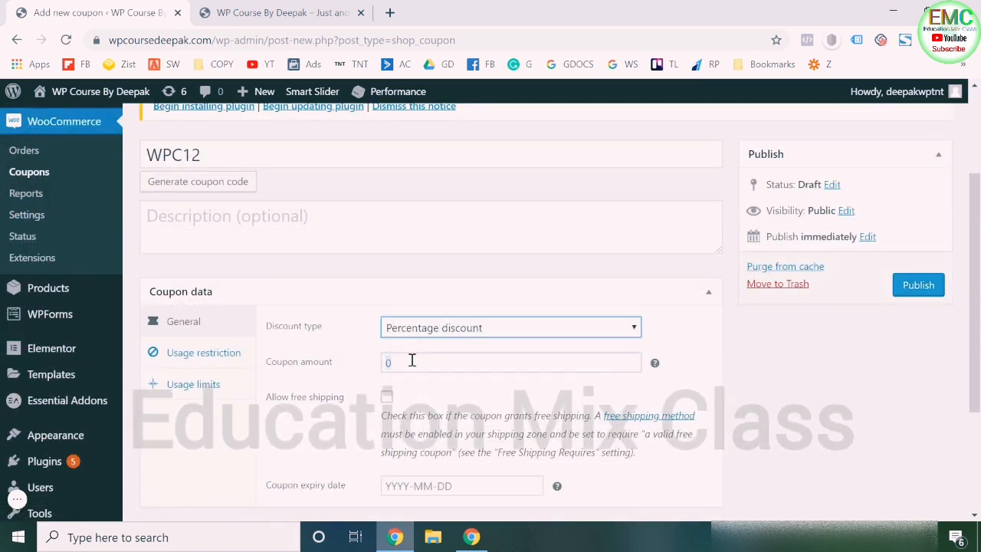
pyautogui.doubleClick(411, 361)
pyautogui.write('10')
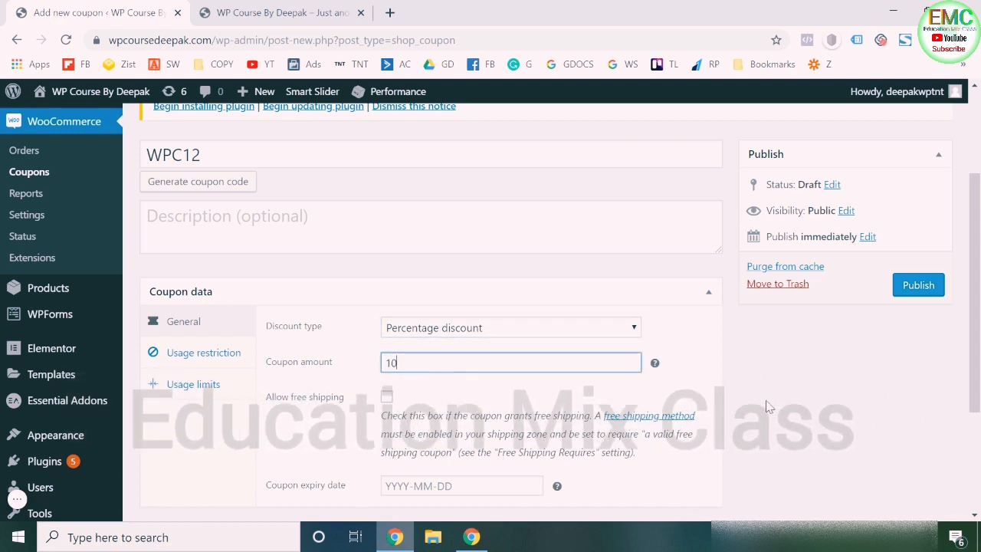
pyautogui.click(767, 406)
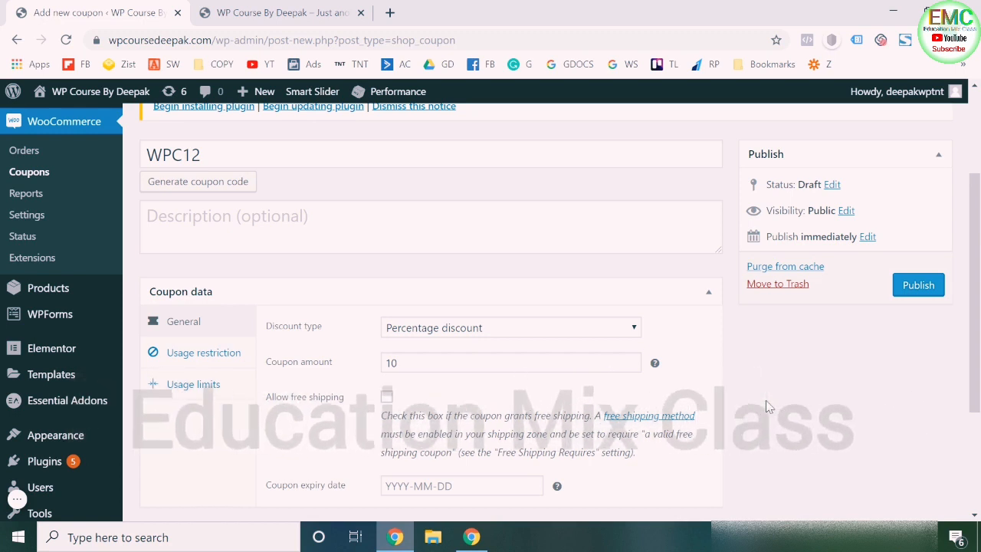
# Change the discount type to Fixed cart discount and set the coupon amount to 500.
pyautogui.click(513, 333)
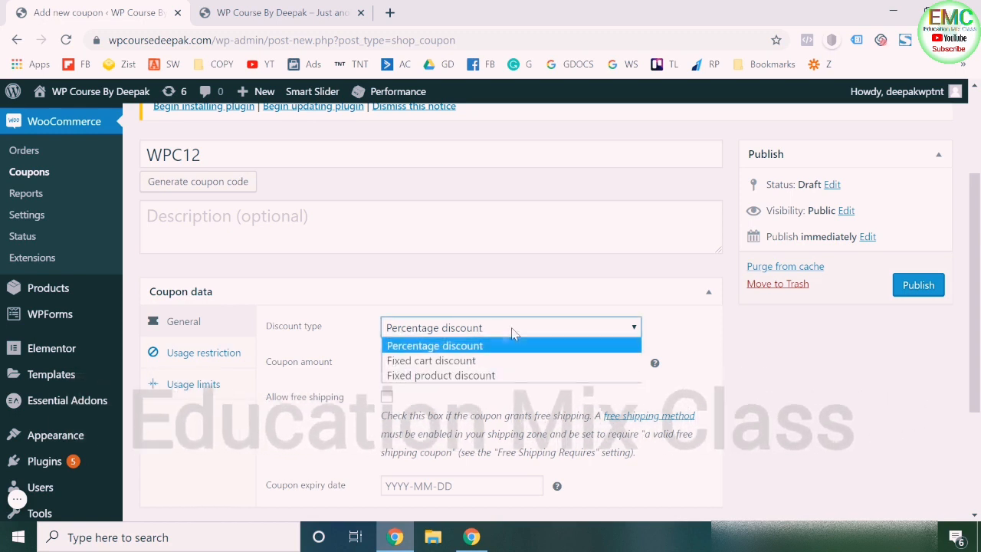
pyautogui.click(466, 357)
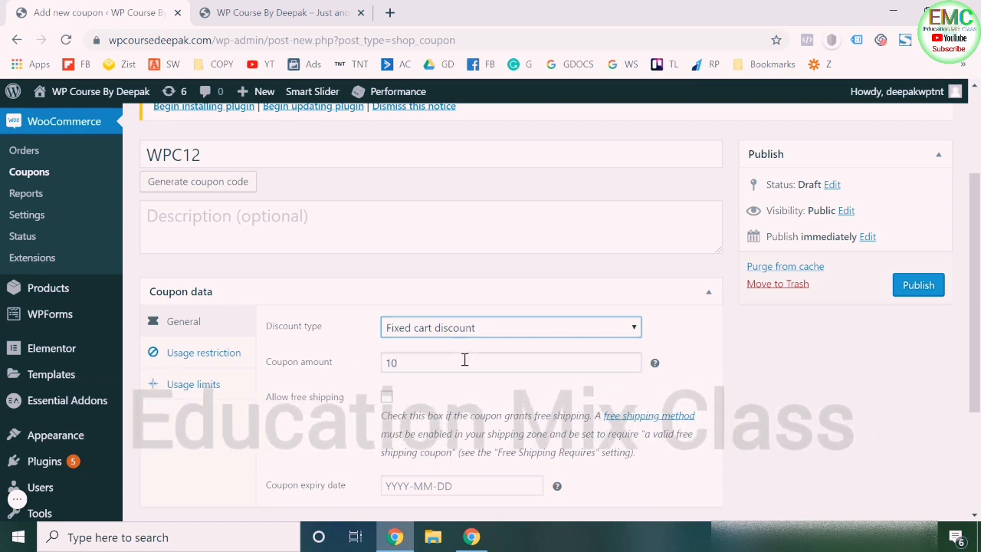
pyautogui.click(466, 358)
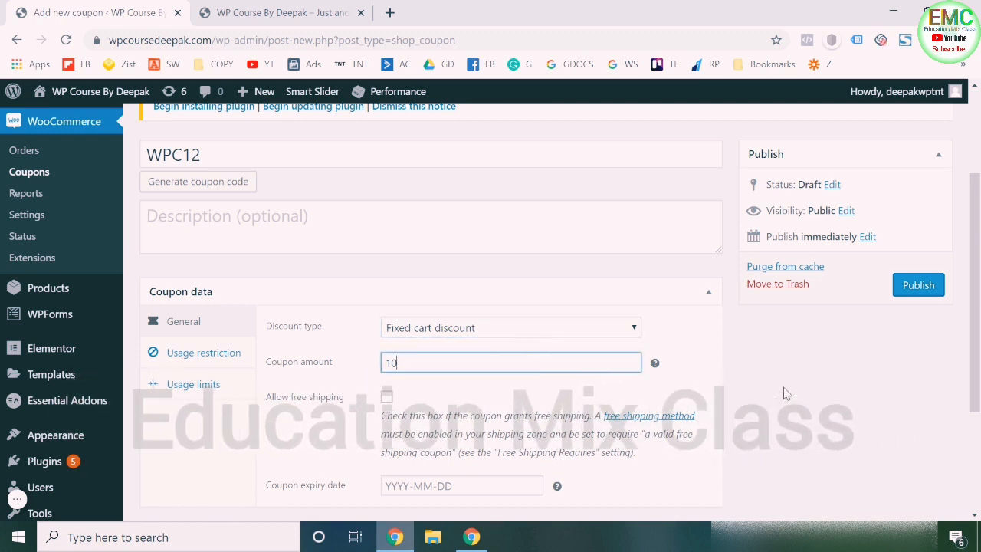
pyautogui.press('BackSpace')
pyautogui.press('BackSpace')
pyautogui.write('500')
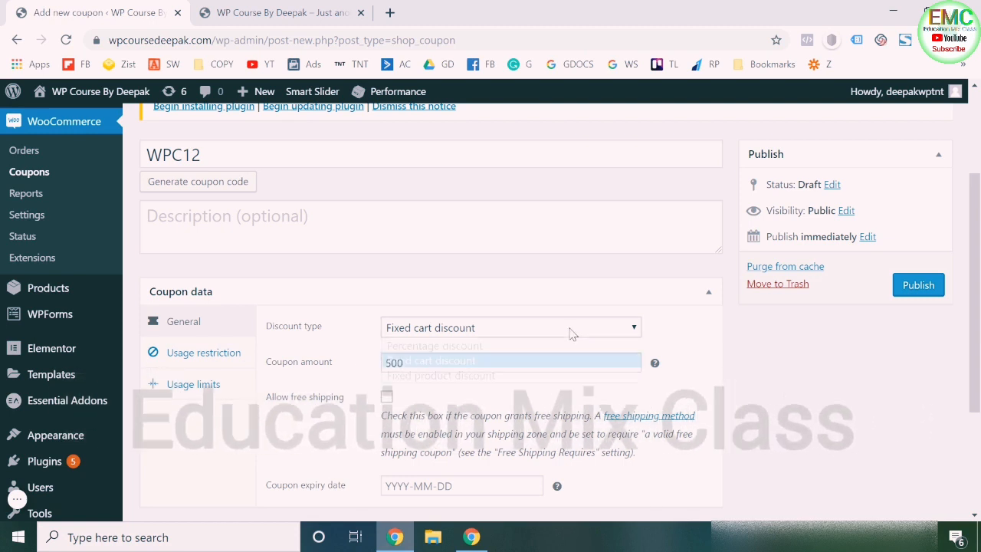
# Change the discount type to Fixed product discount and clear the coupon amount.
pyautogui.click(574, 330)
pyautogui.click(518, 376)
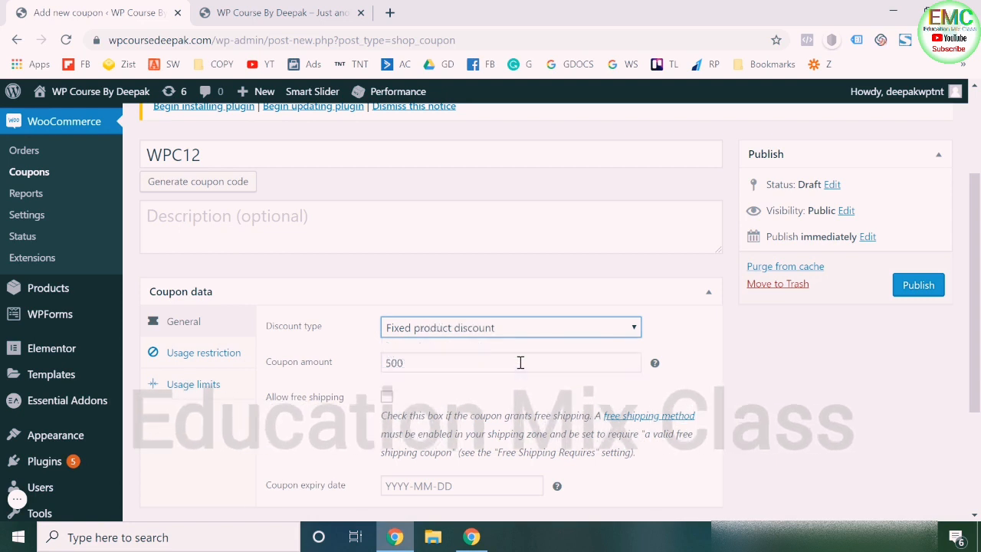
pyautogui.doubleClick(518, 361)
pyautogui.press('BackSpace')
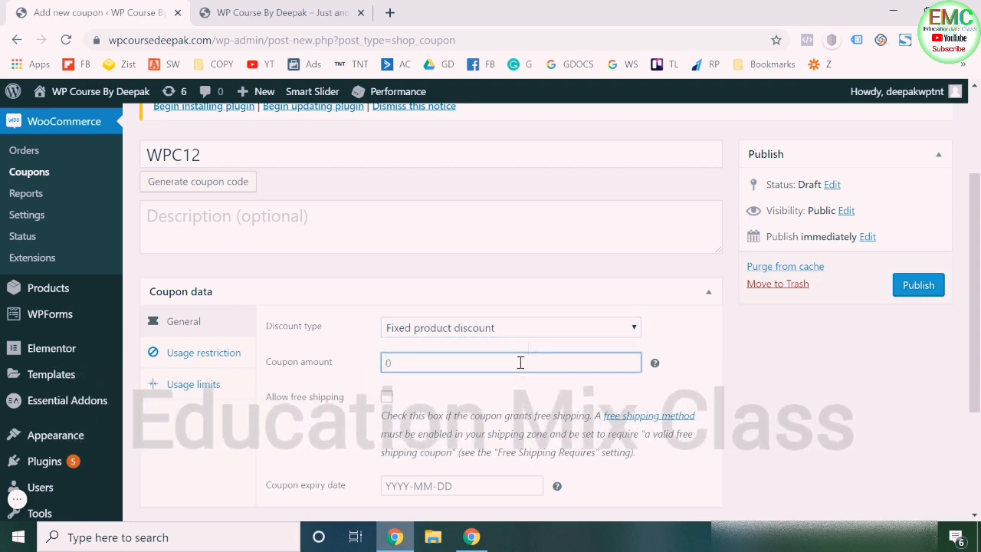
# Return the discount type to Percentage discount and enter 10 as the coupon amount.
pyautogui.click(534, 330)
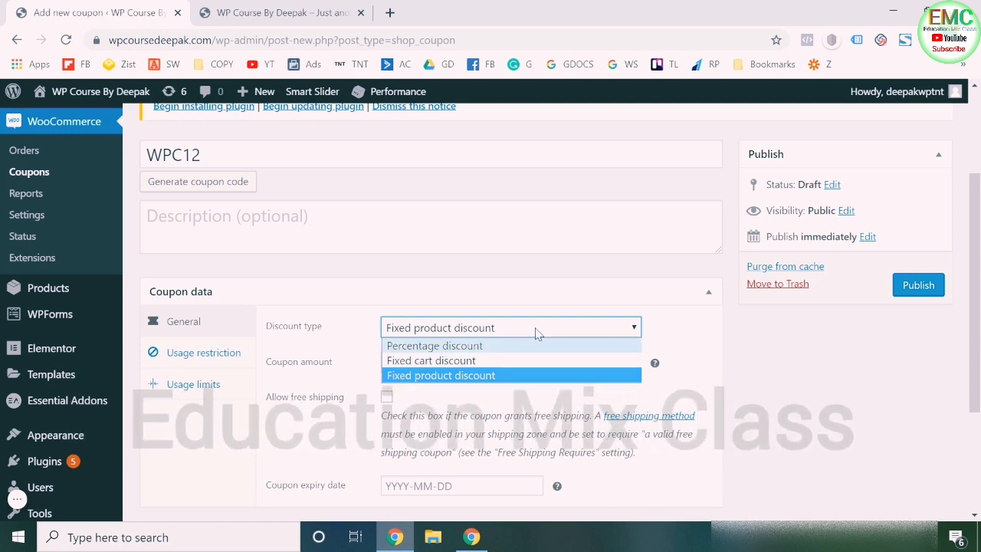
pyautogui.click(451, 347)
pyautogui.click(420, 364)
pyautogui.write('10')
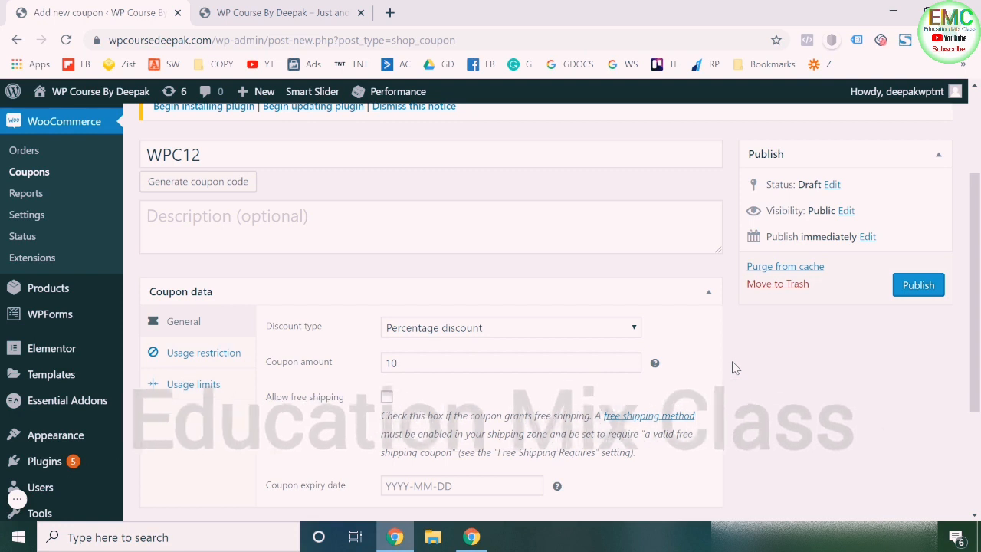
# Leave free shipping disallowed and set the coupon expiry date to 2019-11-30.
pyautogui.click(386, 397)
pyautogui.click(387, 400)
pyautogui.scroll(-1, 390, 396)
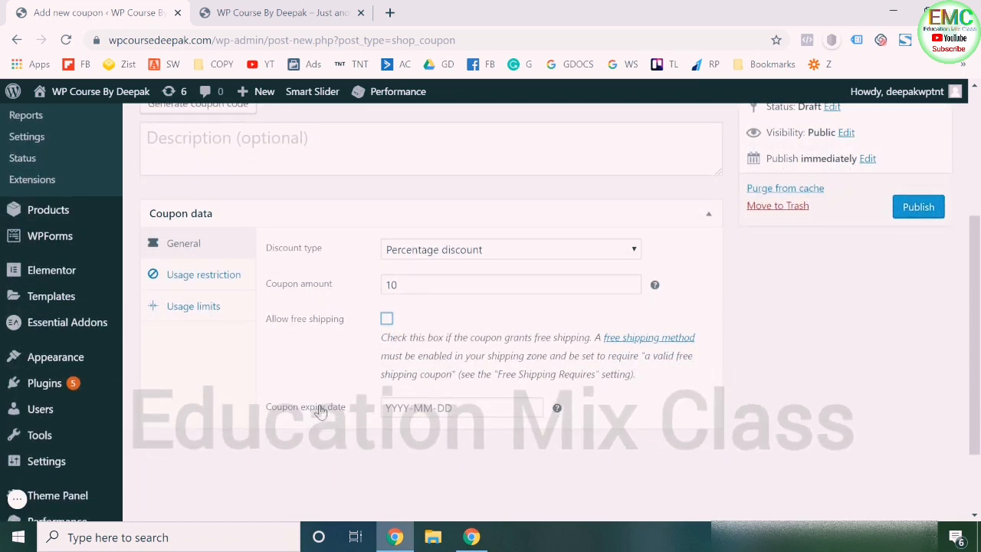
pyautogui.click(449, 407)
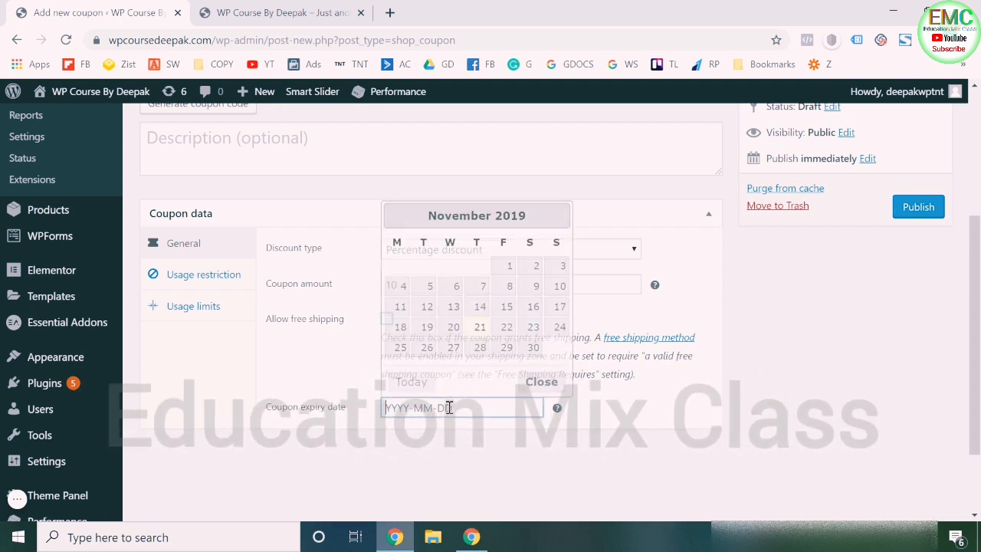
pyautogui.click(534, 347)
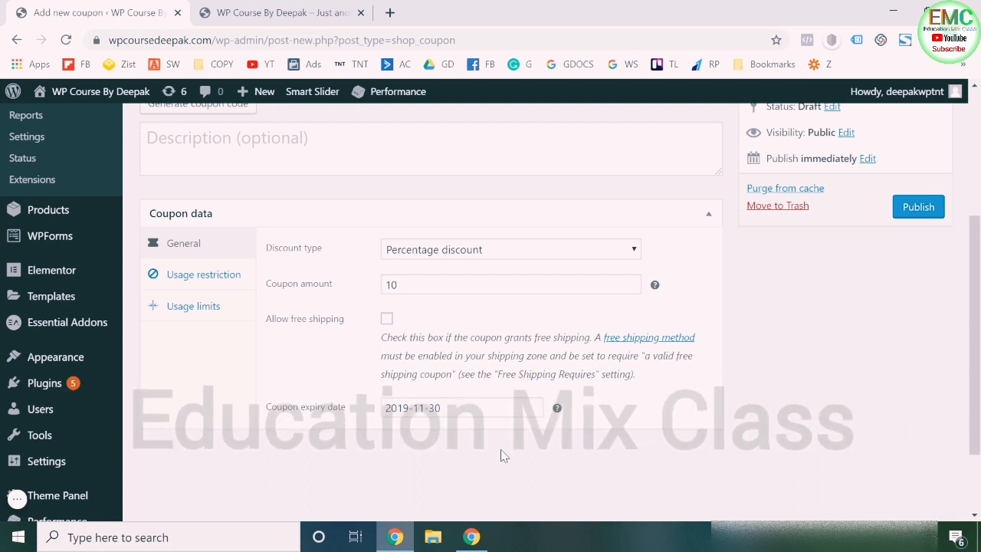
# Switch the discount type to Fixed cart discount and back to Percentage discount.
pyautogui.click(460, 259)
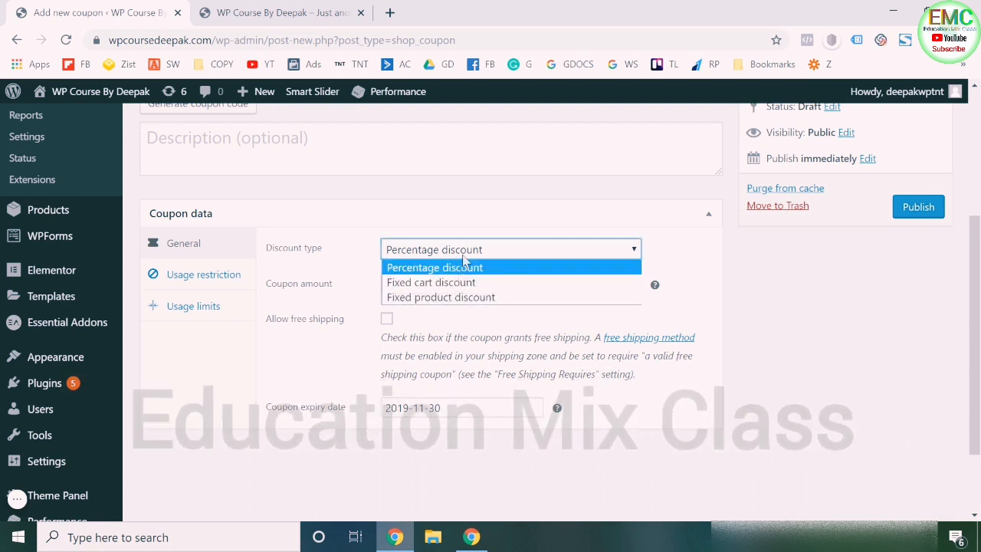
pyautogui.click(458, 282)
pyautogui.click(492, 253)
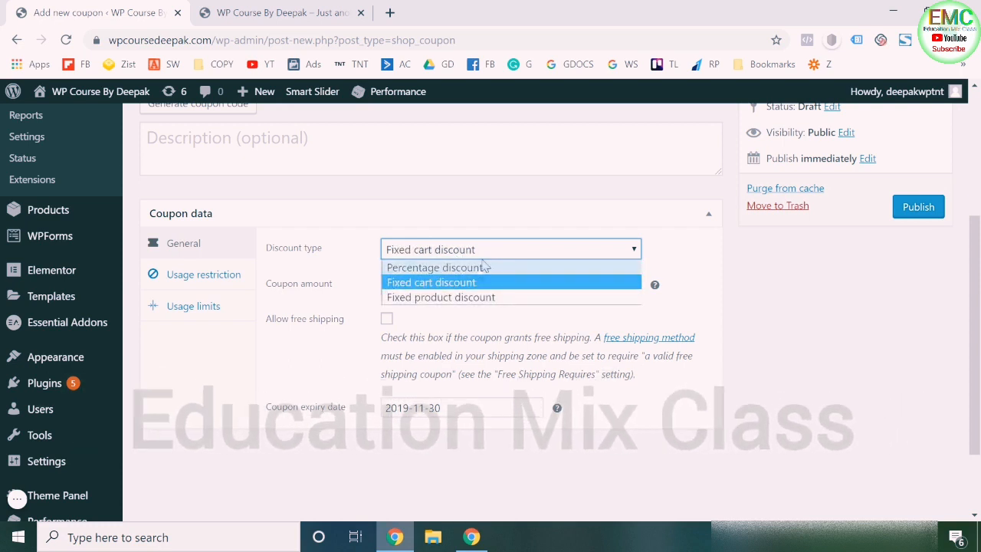
pyautogui.click(479, 268)
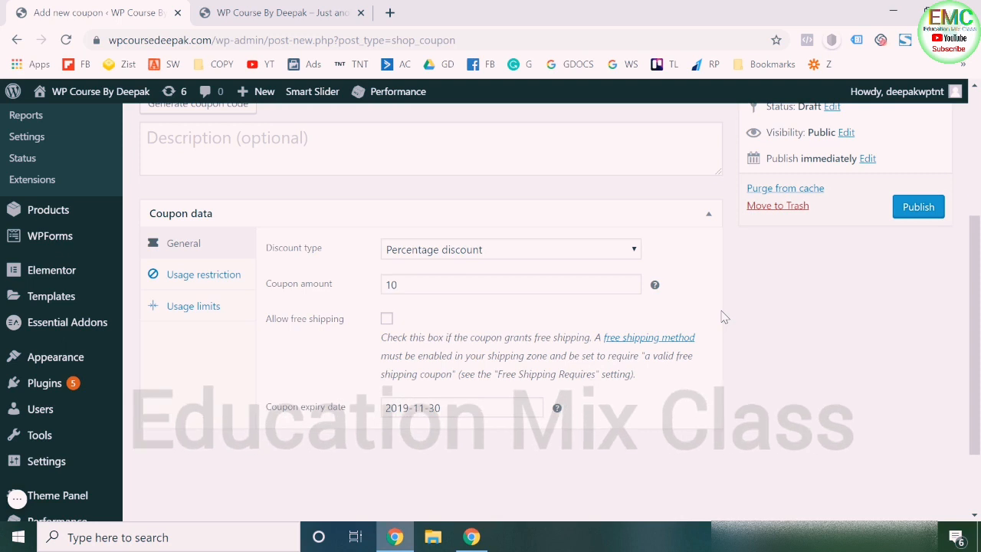
# Examine the coupon's usage restrictions: spend limits, individual use, sale items, allowed and excluded products with a trial search for "shirt", and product categories.
pyautogui.click(201, 285)
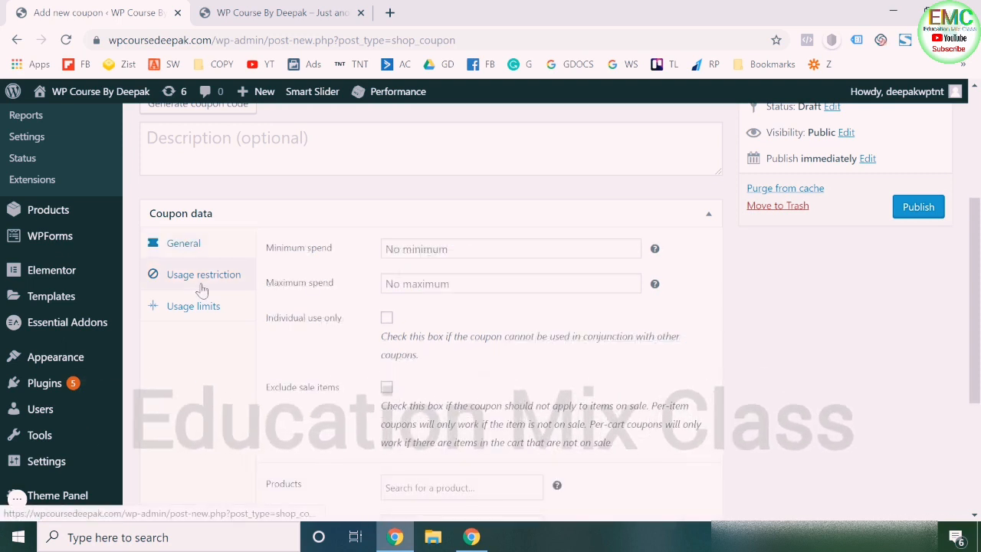
pyautogui.click(405, 247)
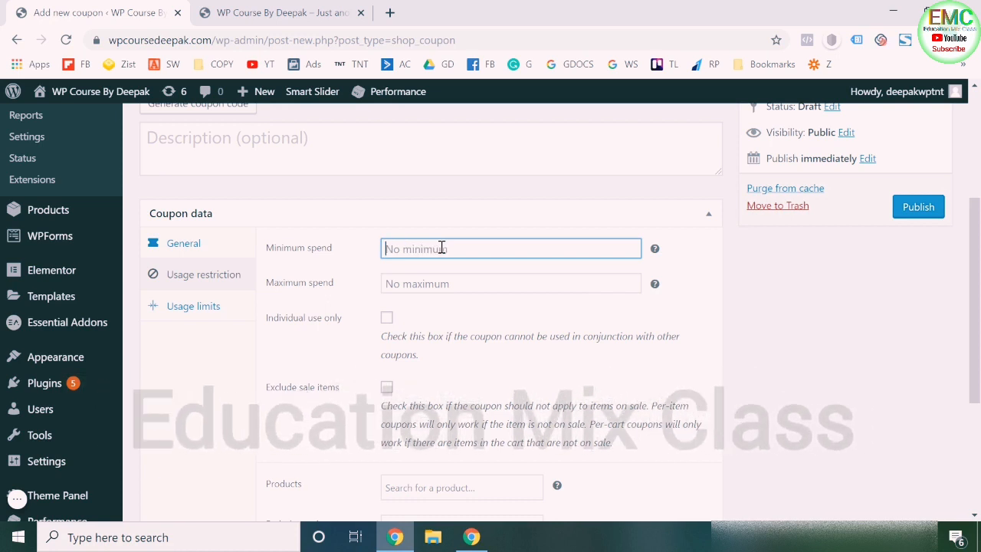
pyautogui.click(434, 285)
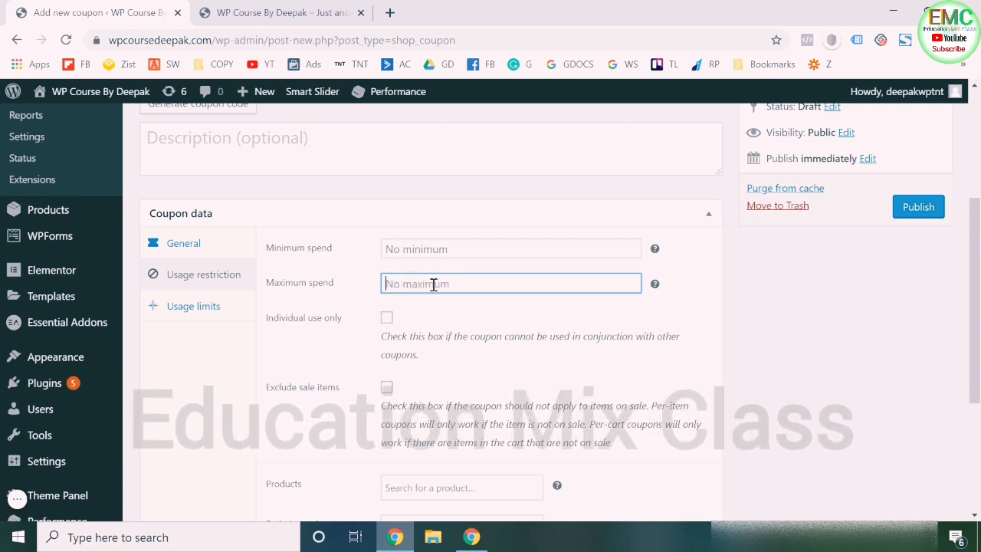
pyautogui.click(446, 246)
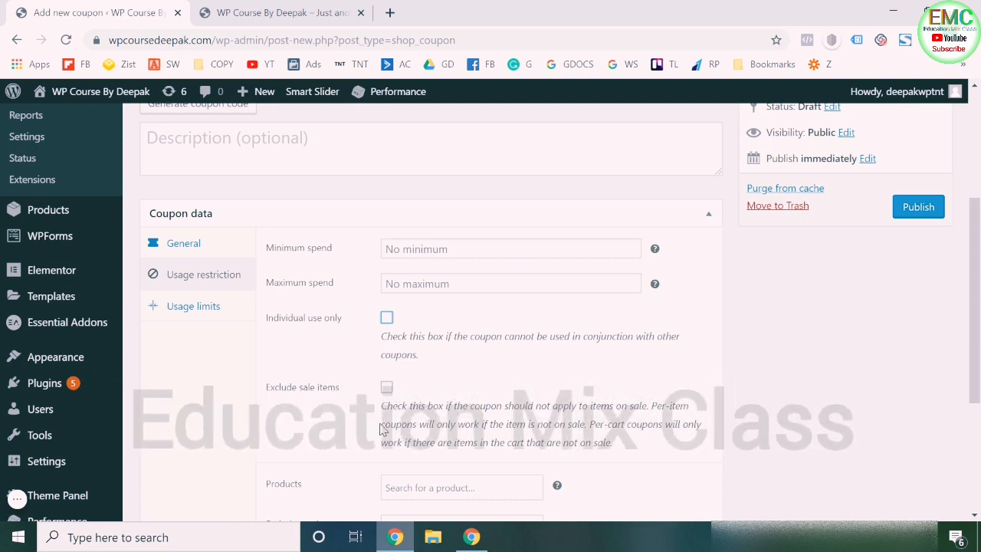
pyautogui.scroll(-3, 384, 395)
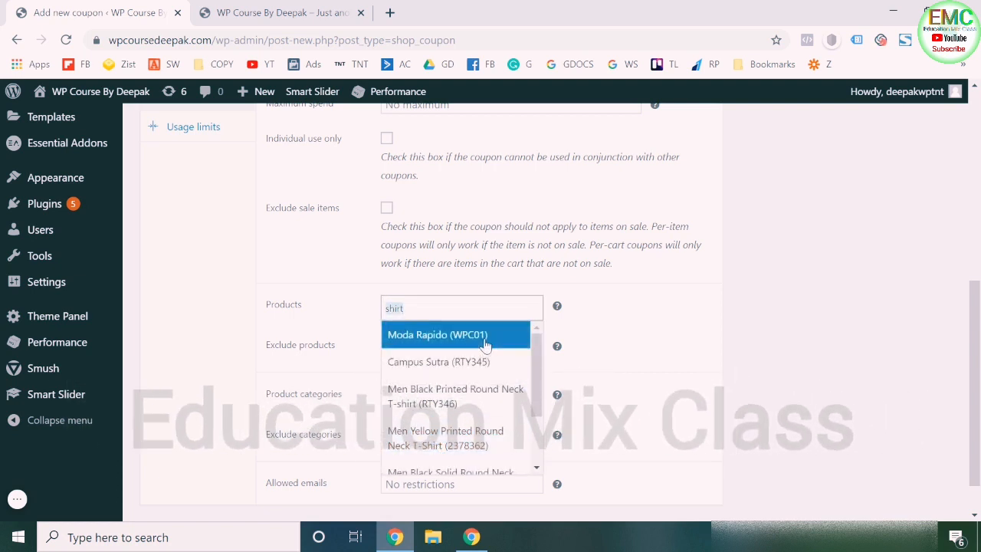
pyautogui.press('BackSpace')
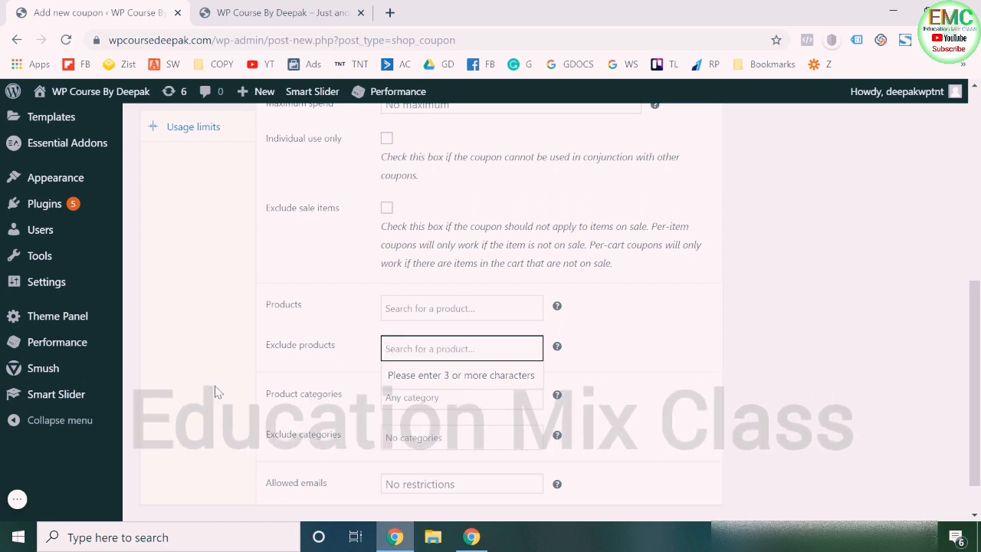
pyautogui.scroll(-1, 214, 392)
pyautogui.click(402, 349)
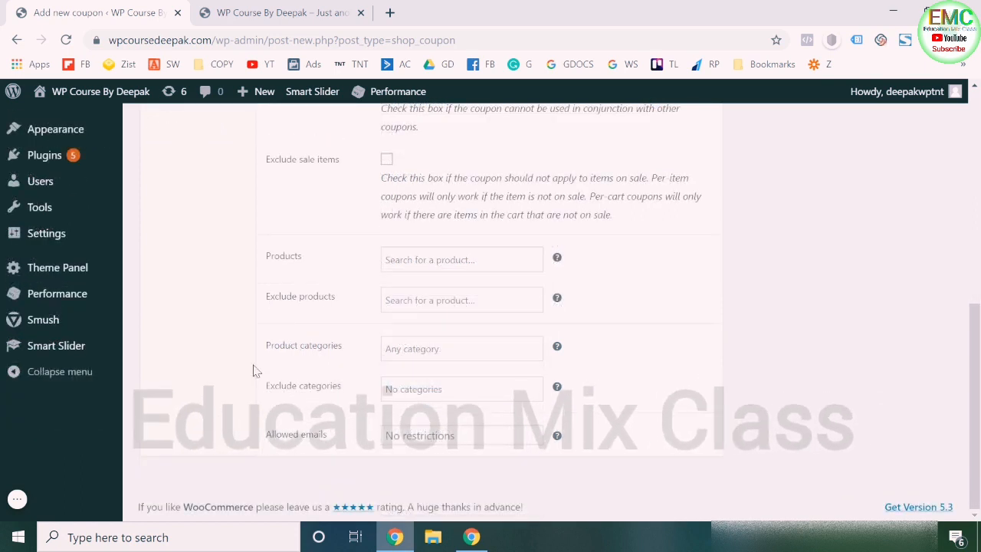
# Examine the list of product categories that can be excluded from the coupon.
pyautogui.click(457, 395)
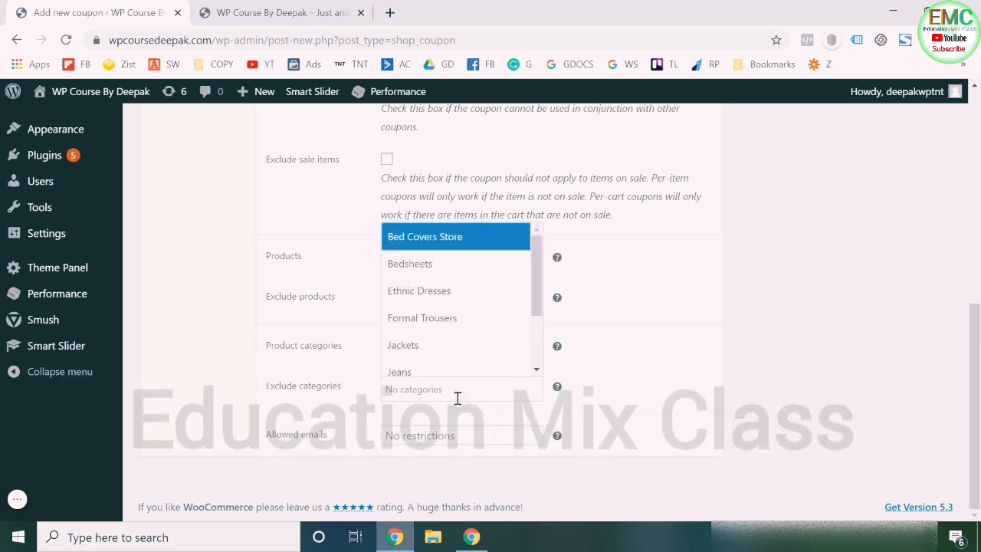
pyautogui.scroll(-2, 475, 329)
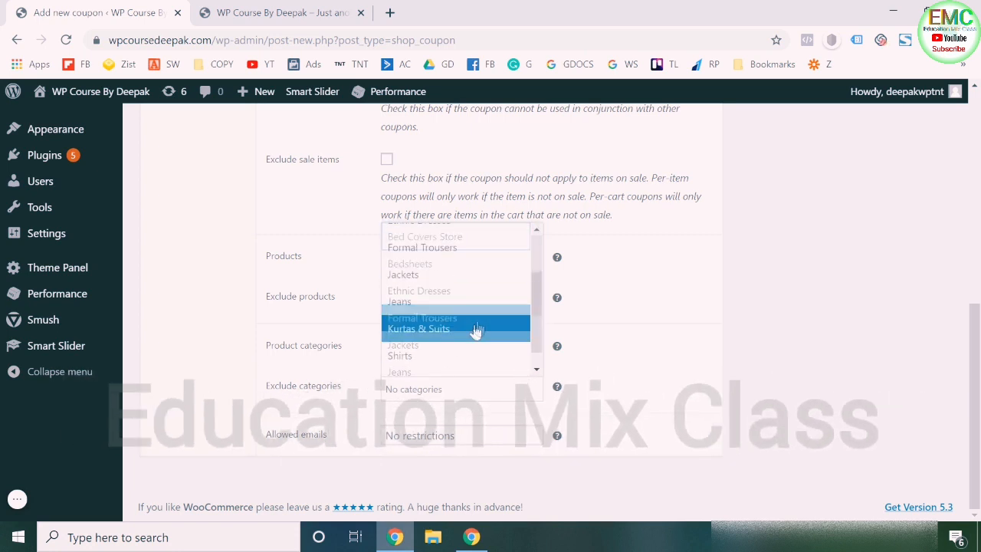
pyautogui.click(237, 351)
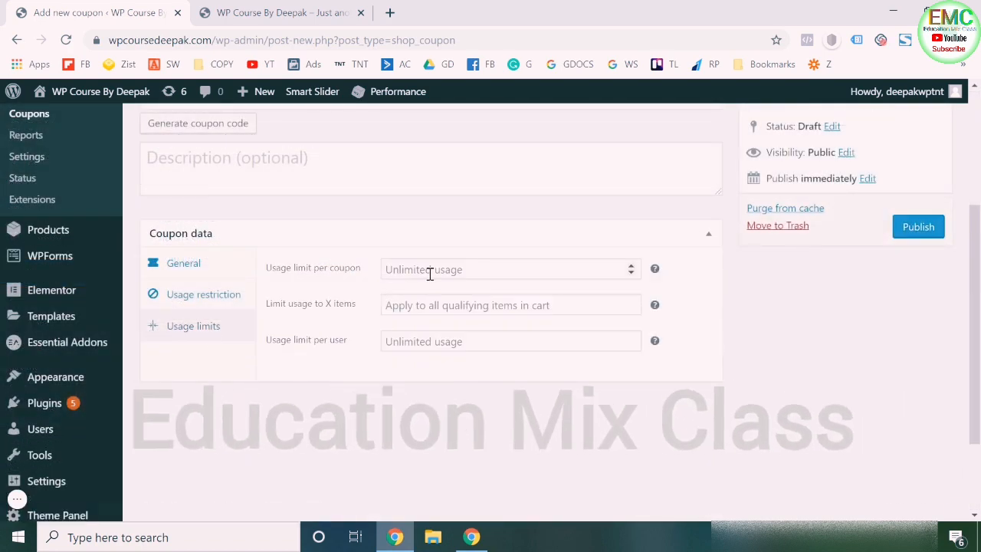
# Try usage limits per coupon of 20 and 100, and clear the limit again.
pyautogui.click(429, 270)
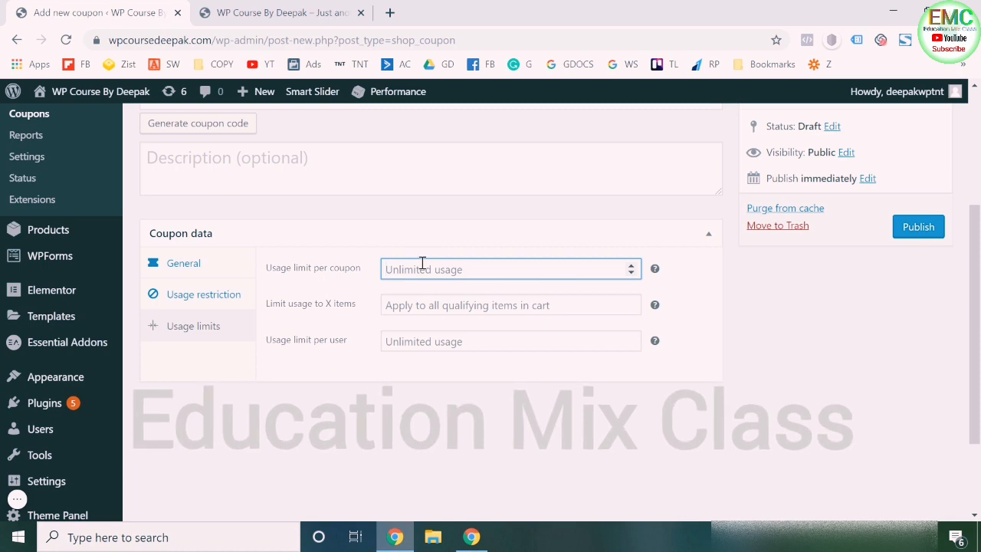
pyautogui.write('20')
pyautogui.press('BackSpace')
pyautogui.press('BackSpace')
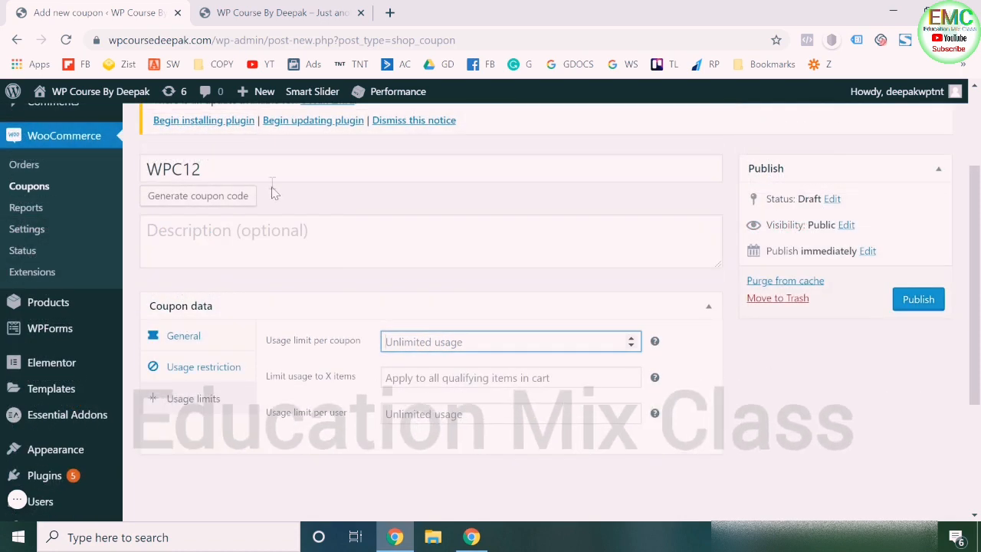
pyautogui.scroll(-1, 314, 335)
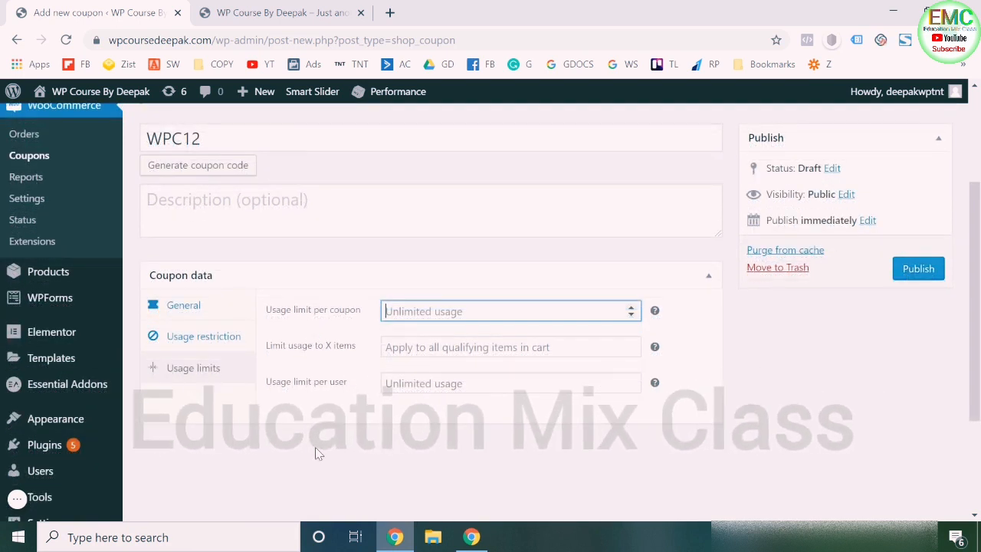
pyautogui.write('100')
pyautogui.hotkey('ctrl', 'a')
pyautogui.press('BackSpace')
pyautogui.click(318, 453)
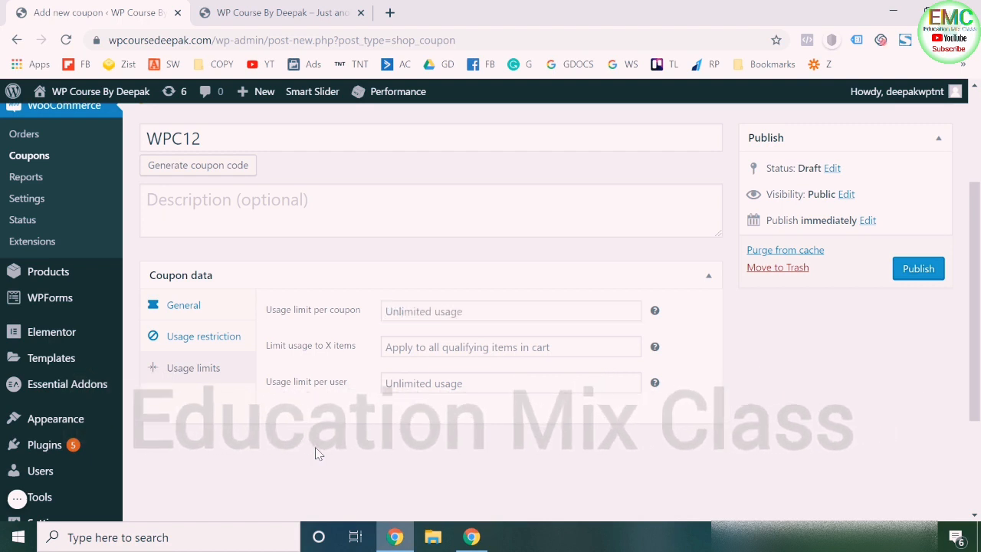
# Limit the coupon's usage to 2 items and publish the coupon.
pyautogui.click(418, 346)
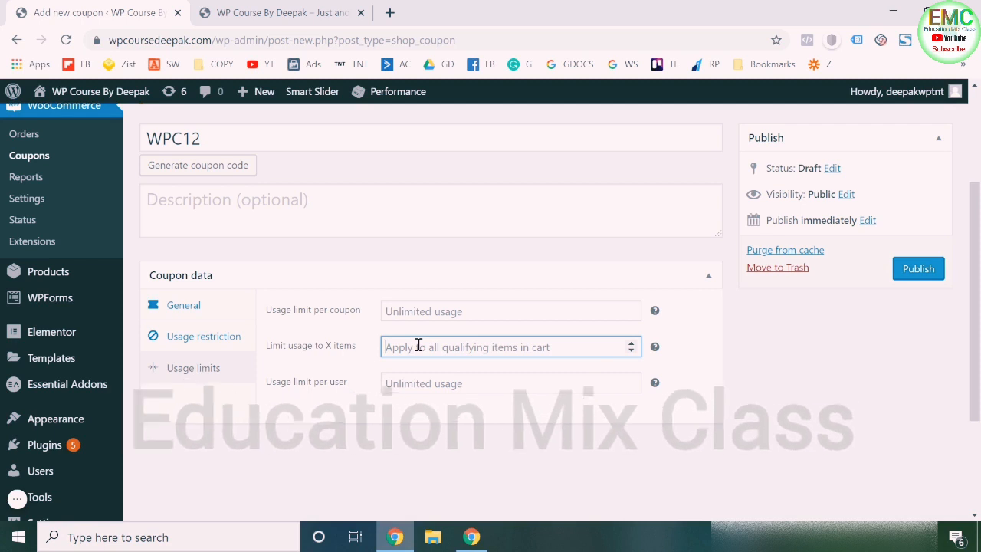
pyautogui.write('2')
pyautogui.press('BackSpace')
pyautogui.write('2')
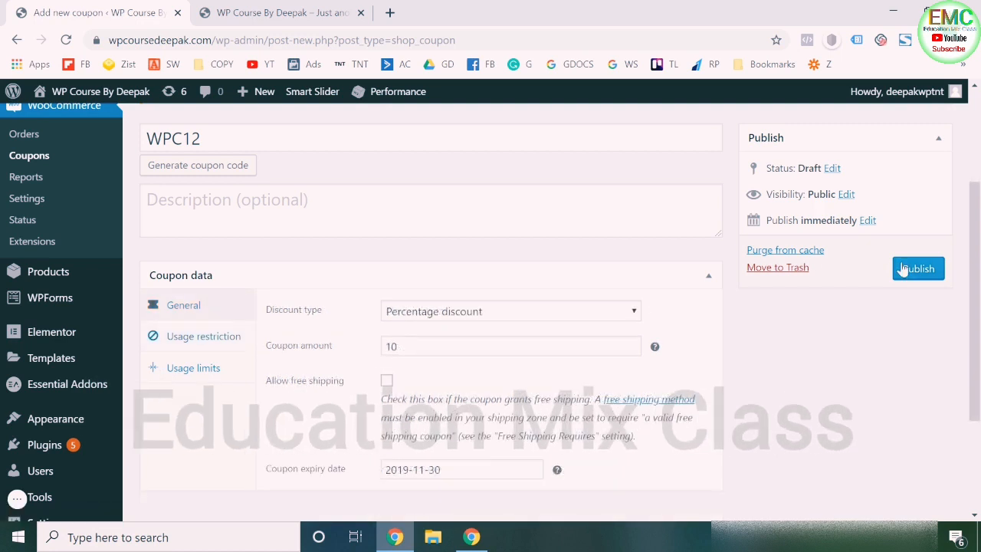
pyautogui.click(902, 268)
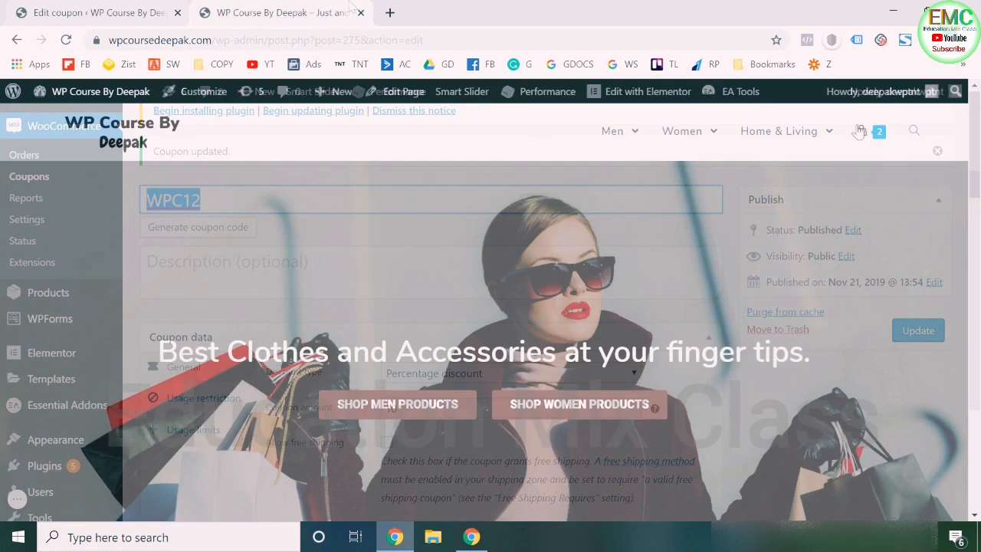
# Open the storefront cart, apply coupon code WPC12 and review the discount in the cart totals.
pyautogui.moveTo(874, 136)
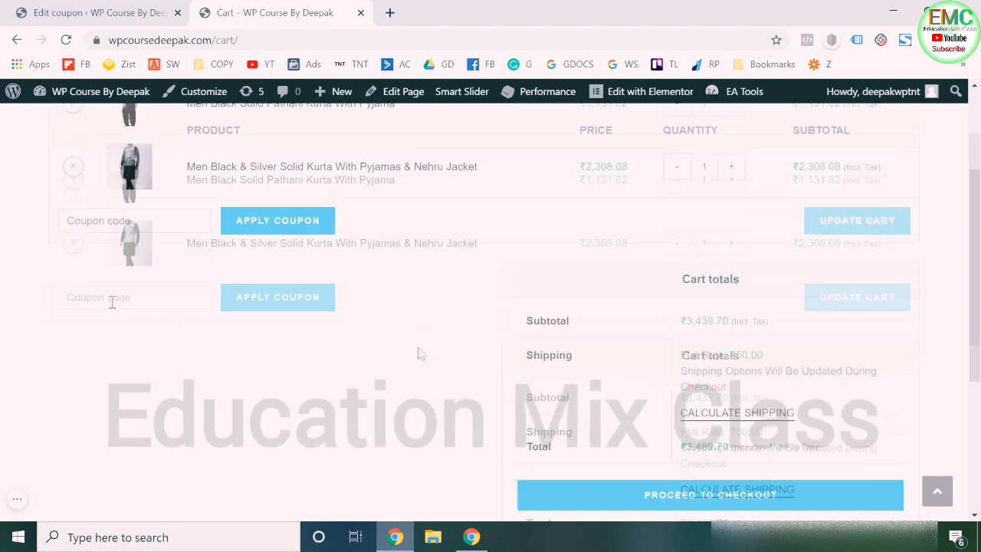
pyautogui.scroll(-2, 417, 353)
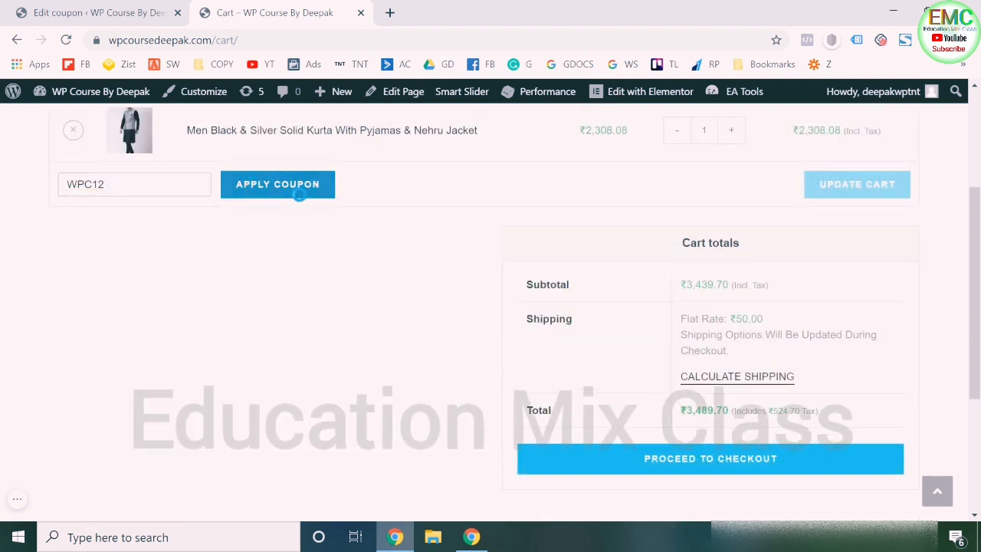
pyautogui.click(299, 195)
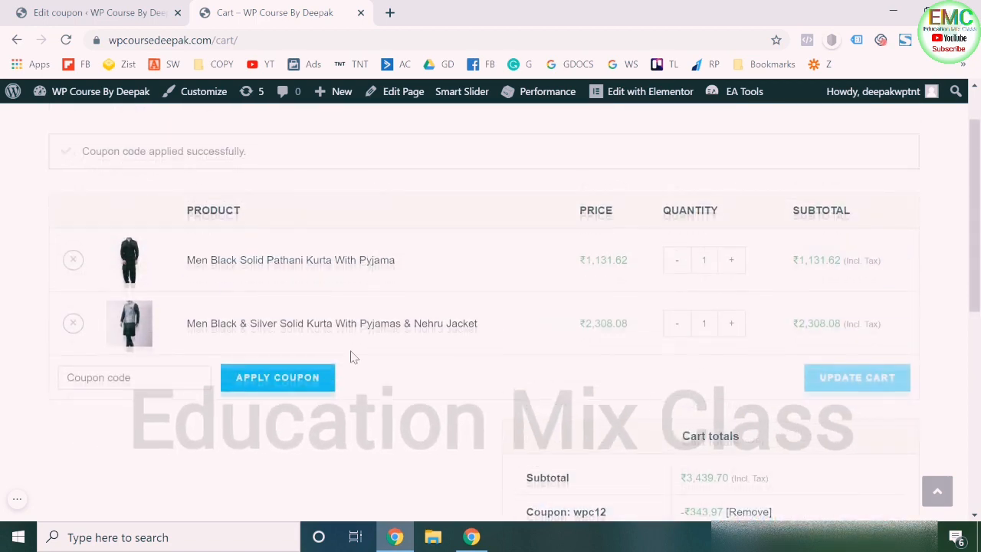
pyautogui.scroll(-3, 350, 356)
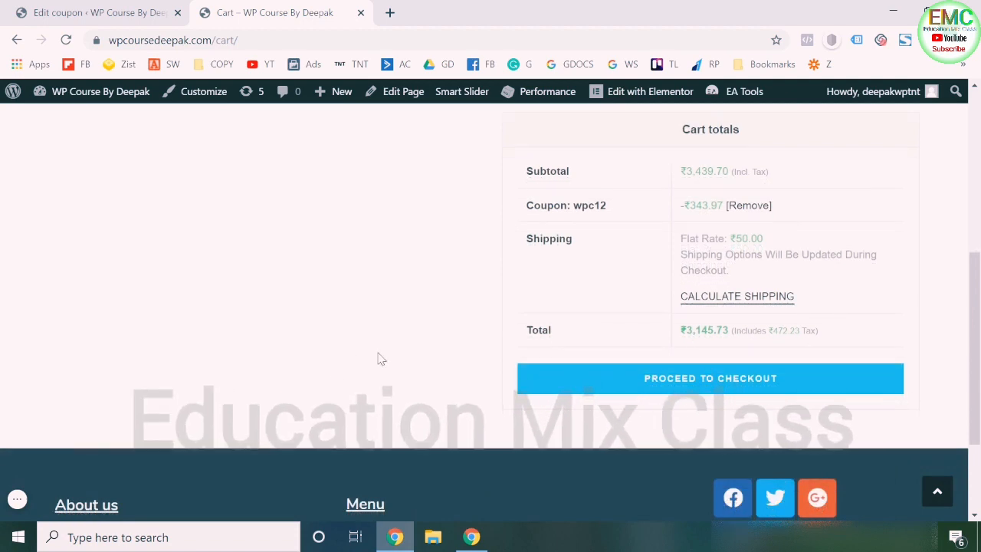
pyautogui.scroll(1, 381, 358)
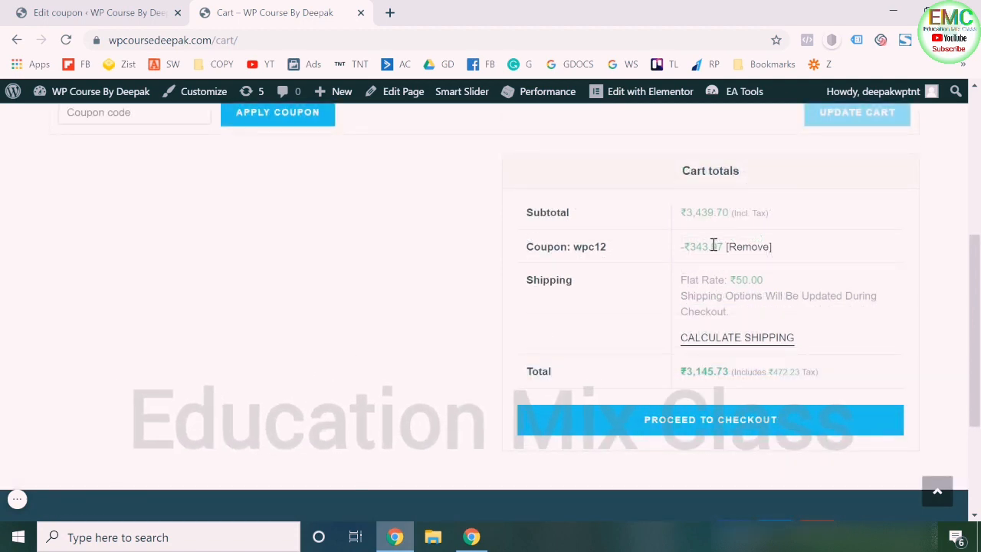
# Return to the storefront home page and remove both kurta products from the cart.
pyautogui.scroll(4, 421, 284)
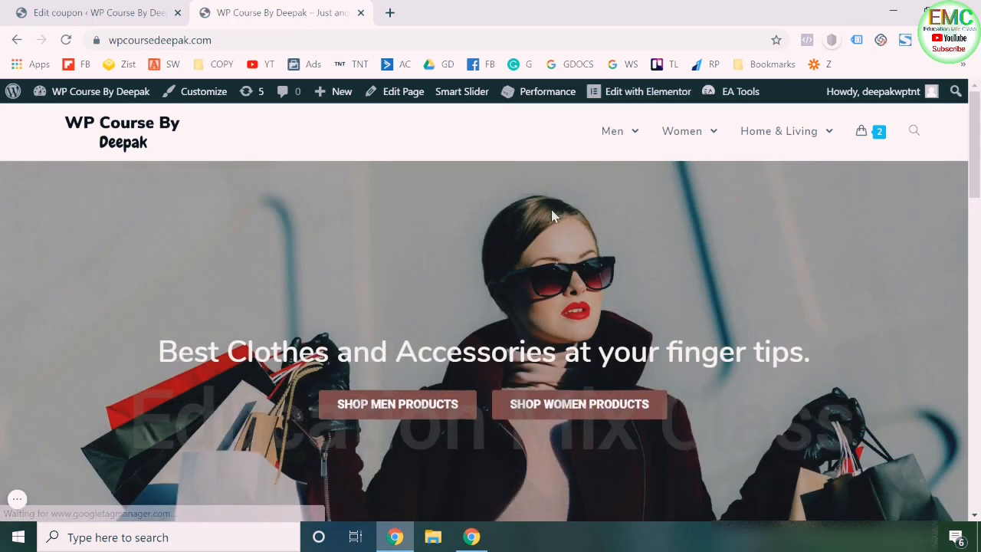
pyautogui.moveTo(860, 136)
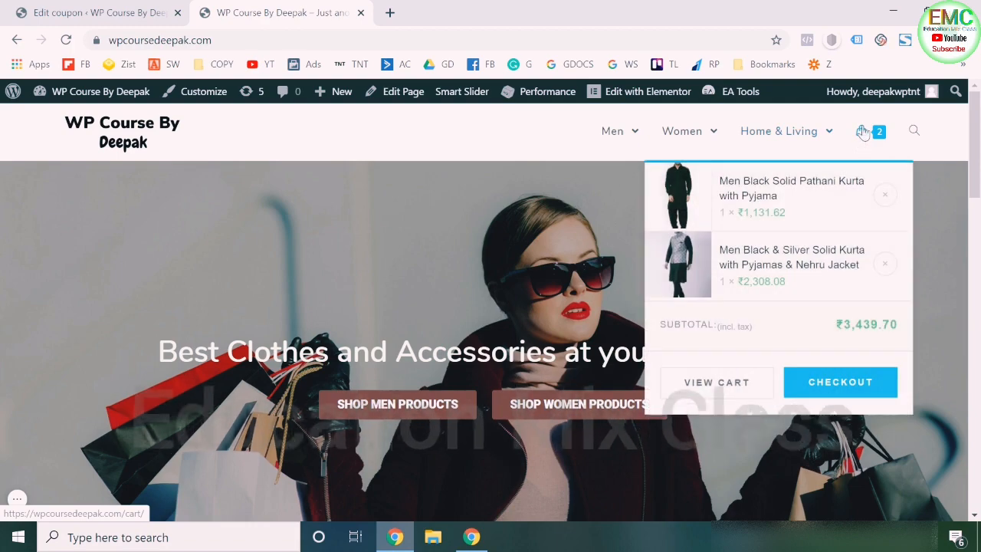
pyautogui.click(884, 193)
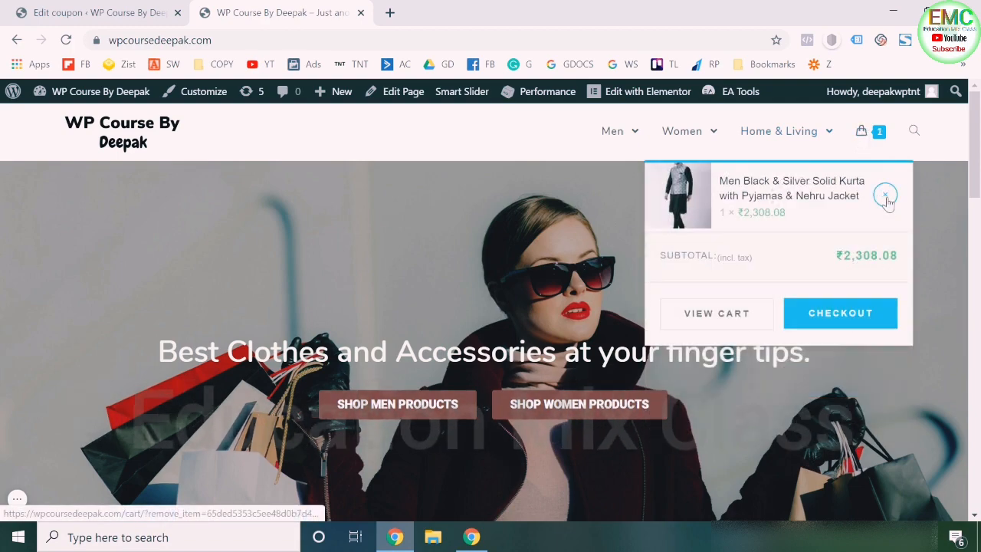
pyautogui.click(886, 195)
# Add the Men Black & Silver Solid Kurta with Pyjamas & Nehru Jacket to the cart from its product page and view the cart.
pyautogui.scroll(-8, 151, 312)
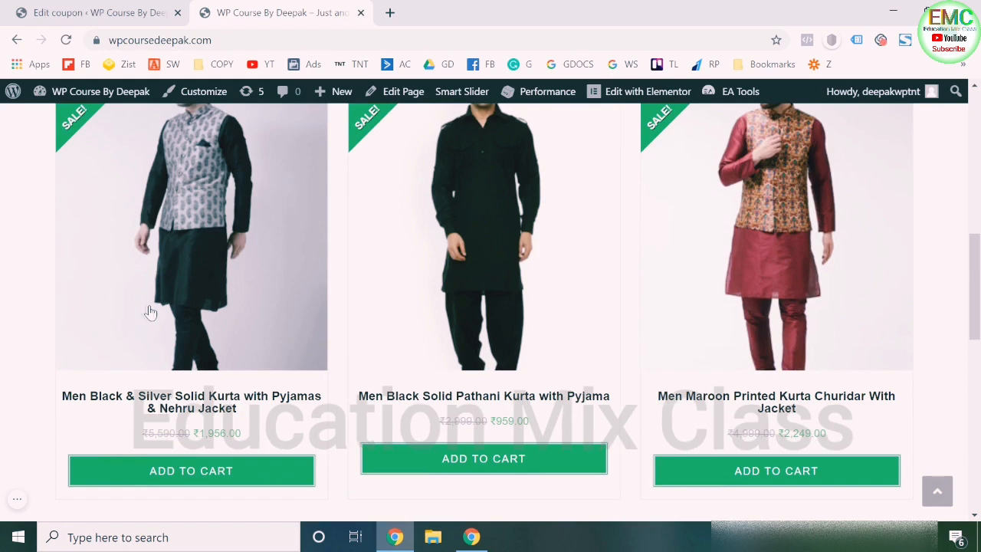
pyautogui.click(149, 312)
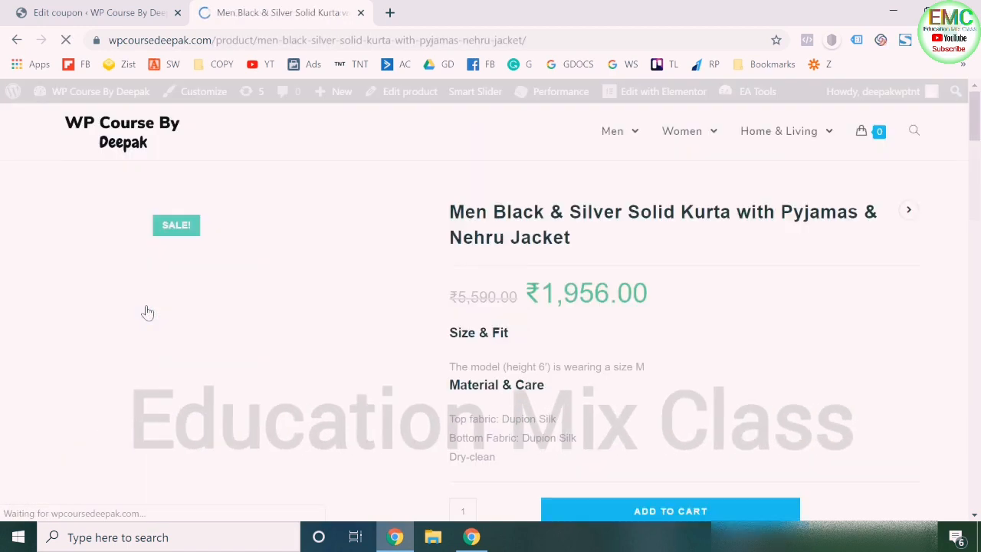
pyautogui.scroll(-2, 526, 323)
pyautogui.click(605, 410)
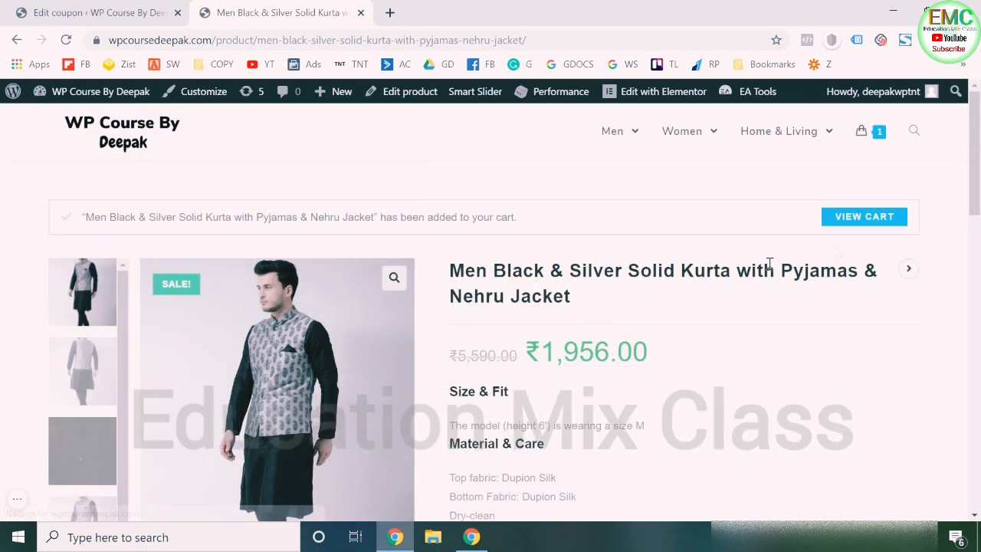
pyautogui.click(864, 216)
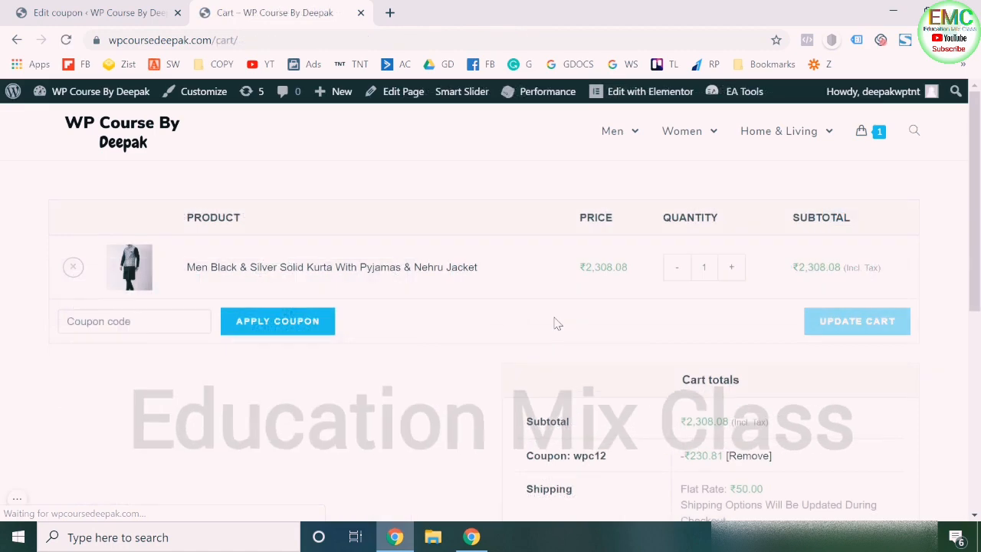
# Proceed to checkout and examine the billing details form and order summary.
pyautogui.scroll(-3, 554, 322)
pyautogui.click(618, 394)
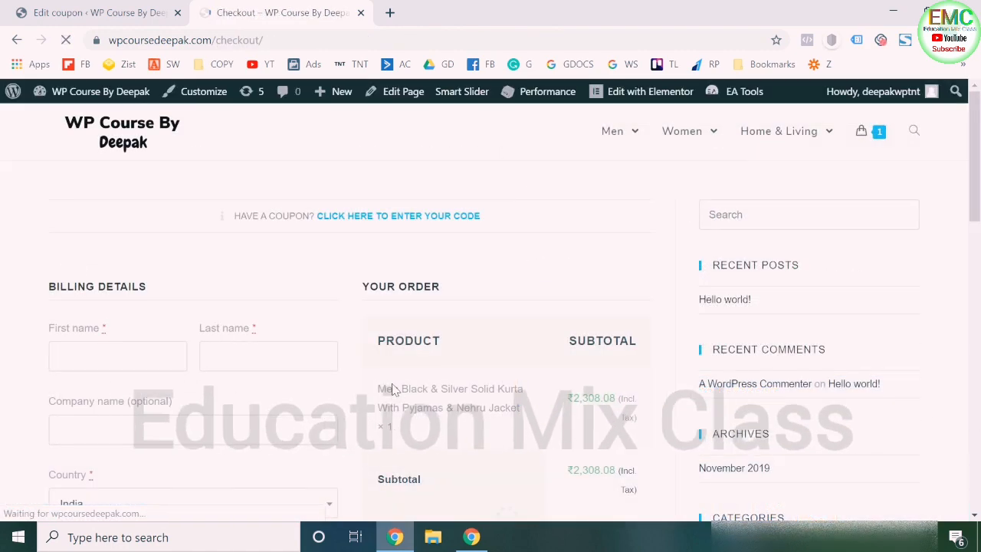
pyautogui.scroll(-10, 392, 389)
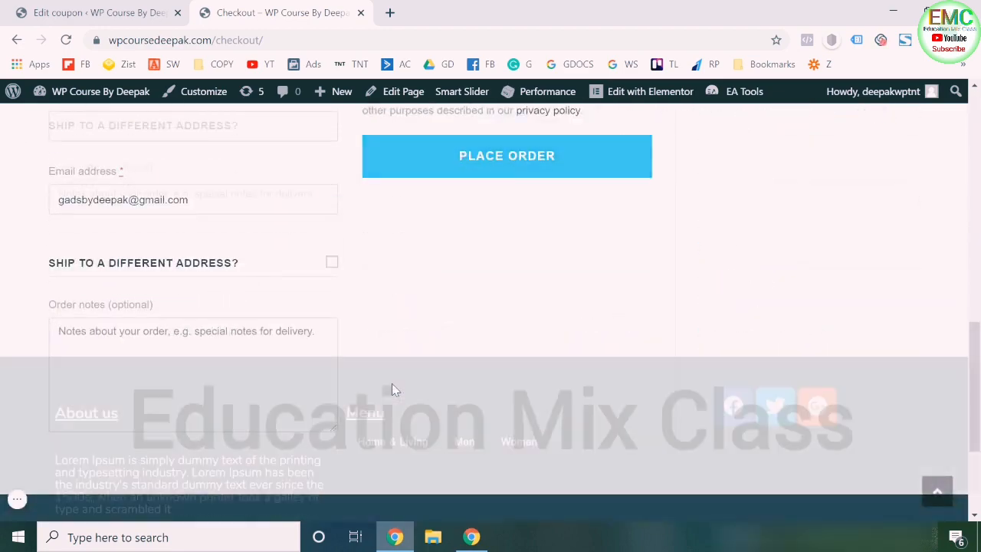
pyautogui.scroll(3, 391, 390)
pyautogui.scroll(7, 392, 389)
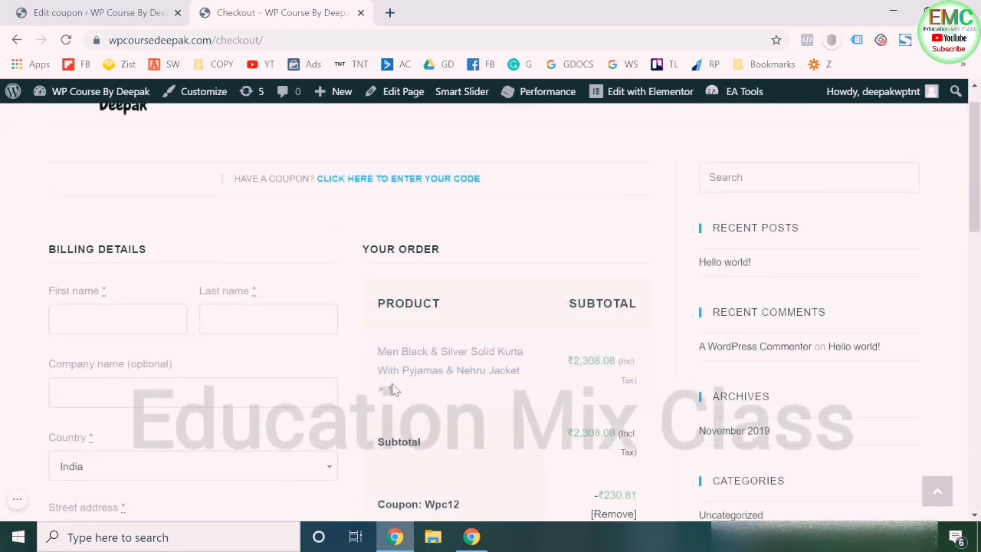
# Leave the checkout and close the storefront page to return to the coupon editor.
pyautogui.click(17, 41)
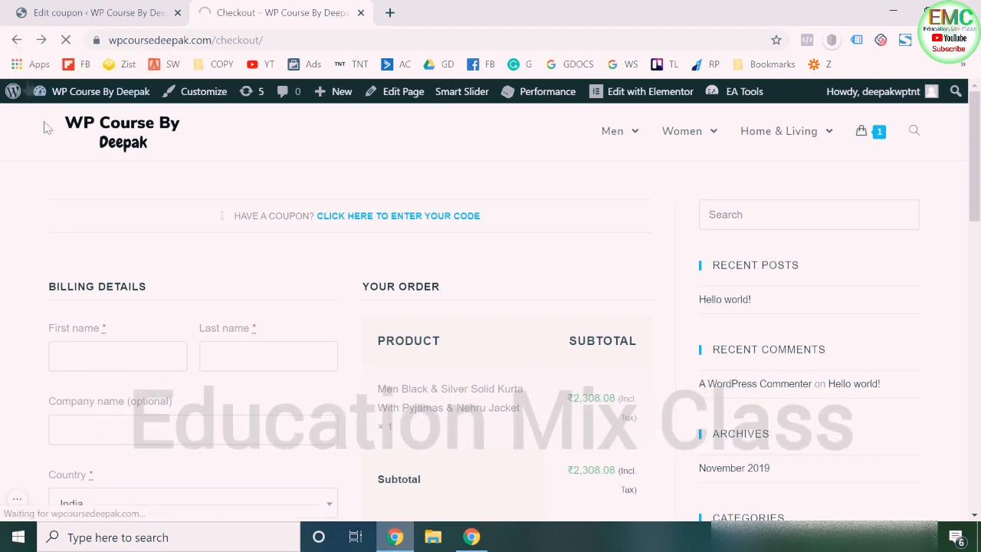
pyautogui.click(16, 41)
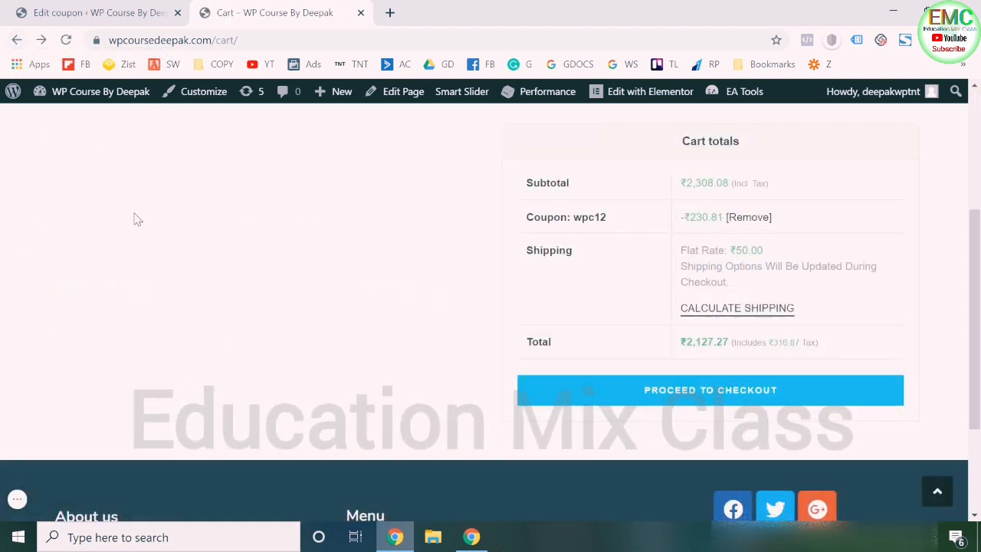
pyautogui.click(17, 41)
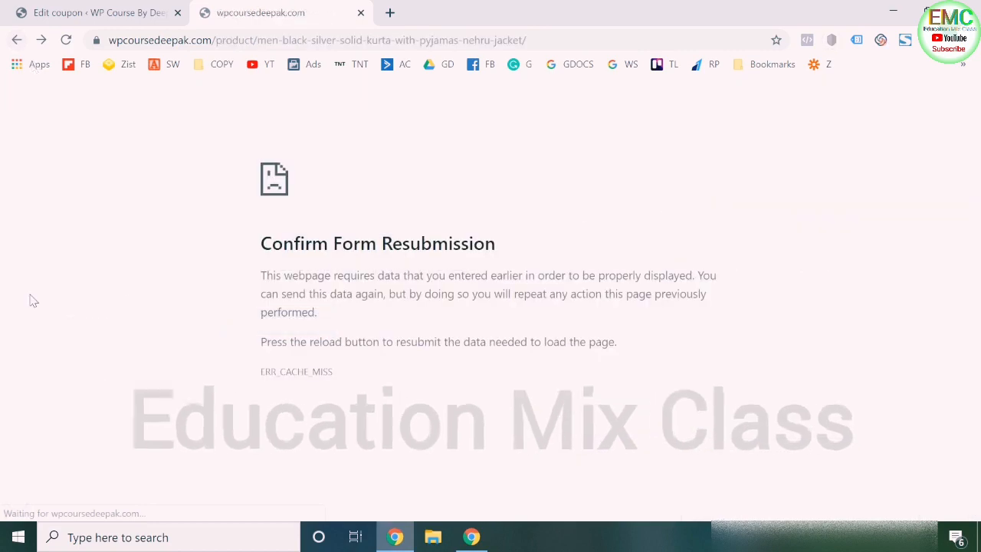
pyautogui.click(361, 12)
pyautogui.click(125, 280)
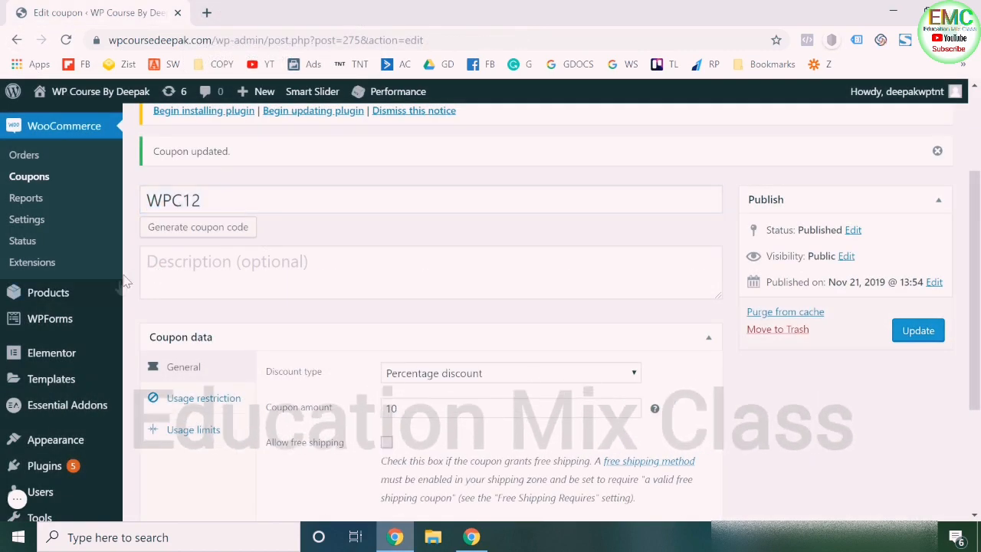
# Open the page for adding new plugins and search for "direct checkout woo".
pyautogui.scroll(-2, 107, 321)
pyautogui.moveTo(72, 381)
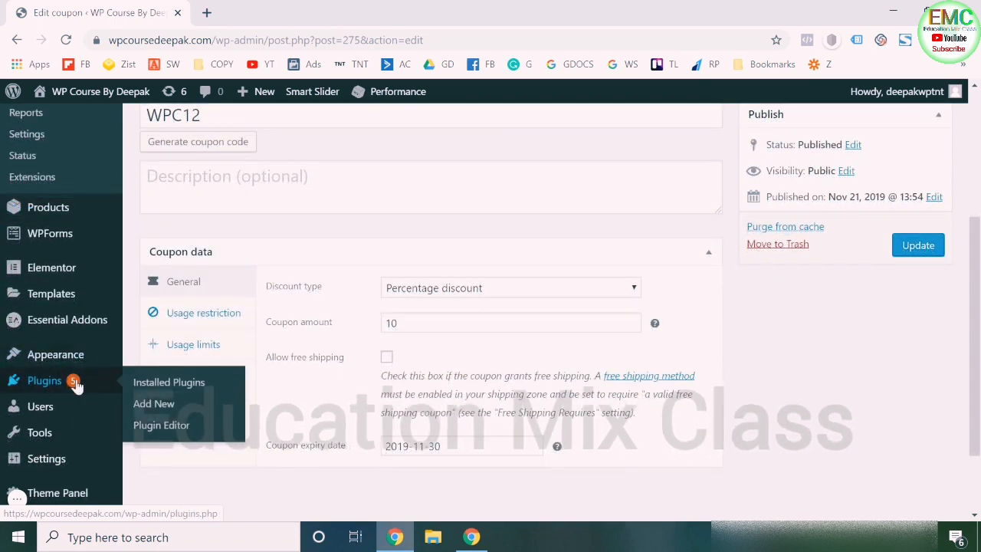
pyautogui.click(174, 406)
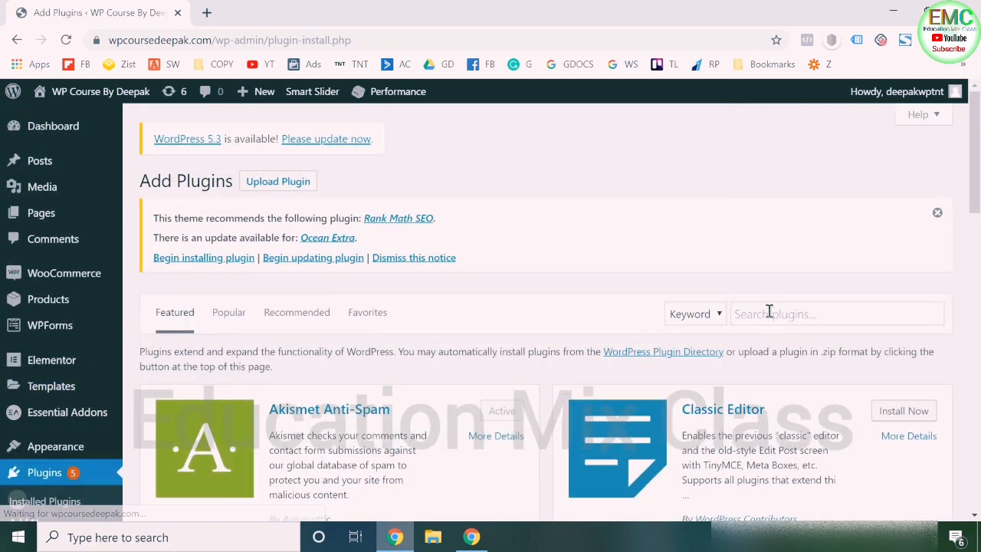
pyautogui.click(770, 313)
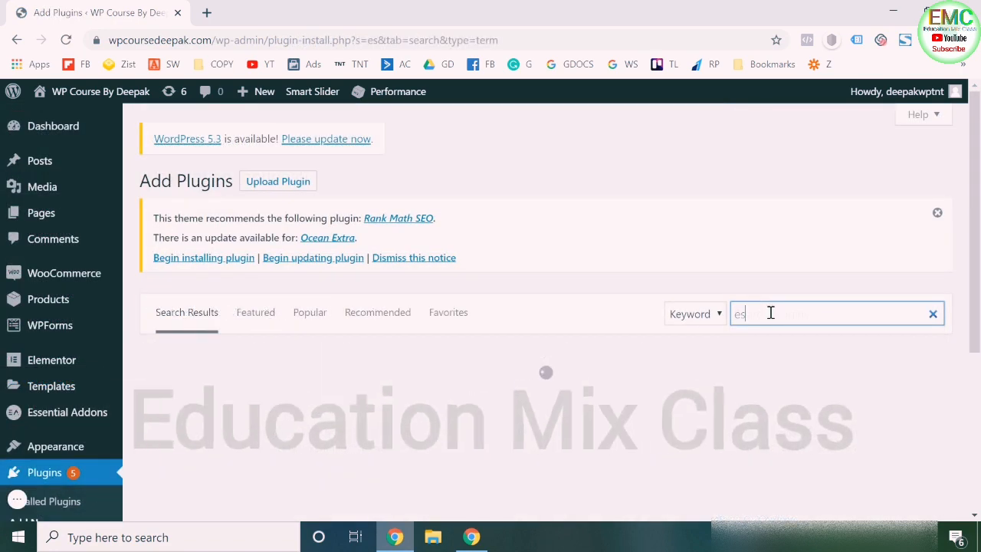
pyautogui.write('direct chec')
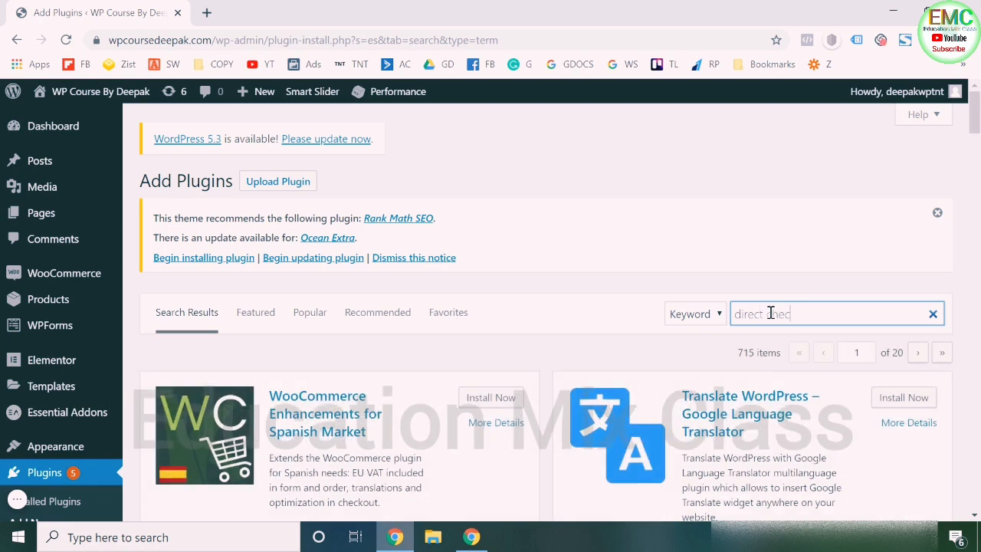
pyautogui.write('kout woo')
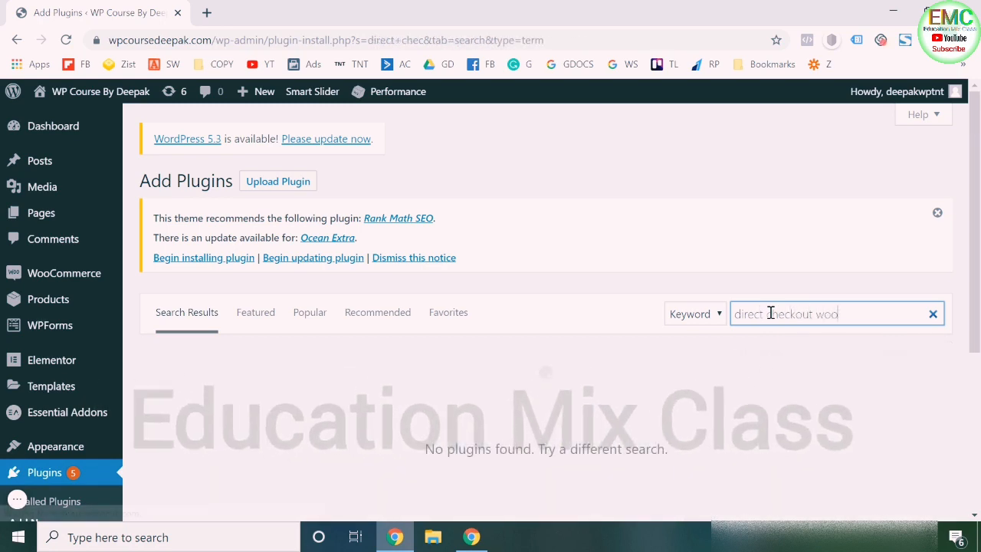
pyautogui.scroll(-1, 771, 313)
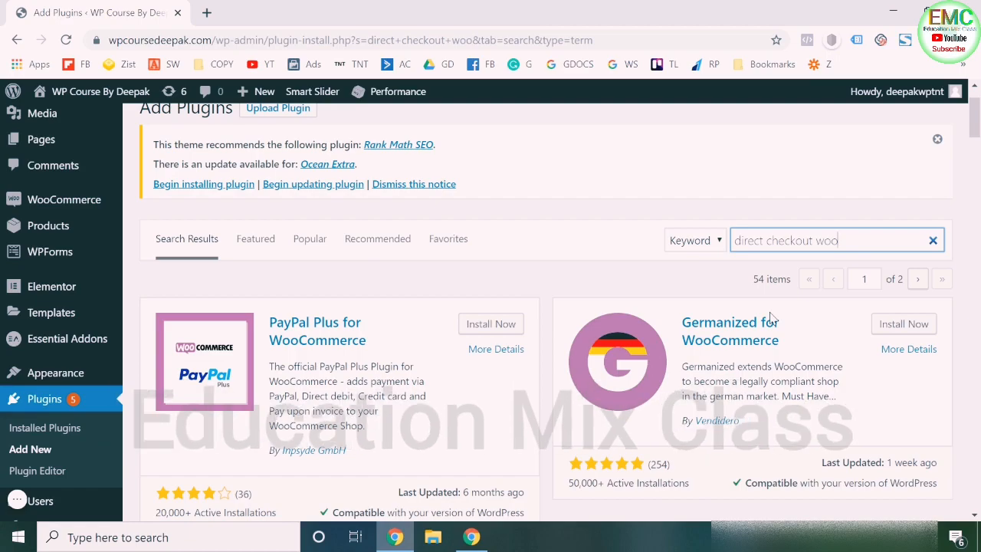
# Search the plugin directory for "direct checkout", then install and activate Direct Checkout for WooCommerce by QuadLayers.
pyautogui.scroll(-5, 770, 316)
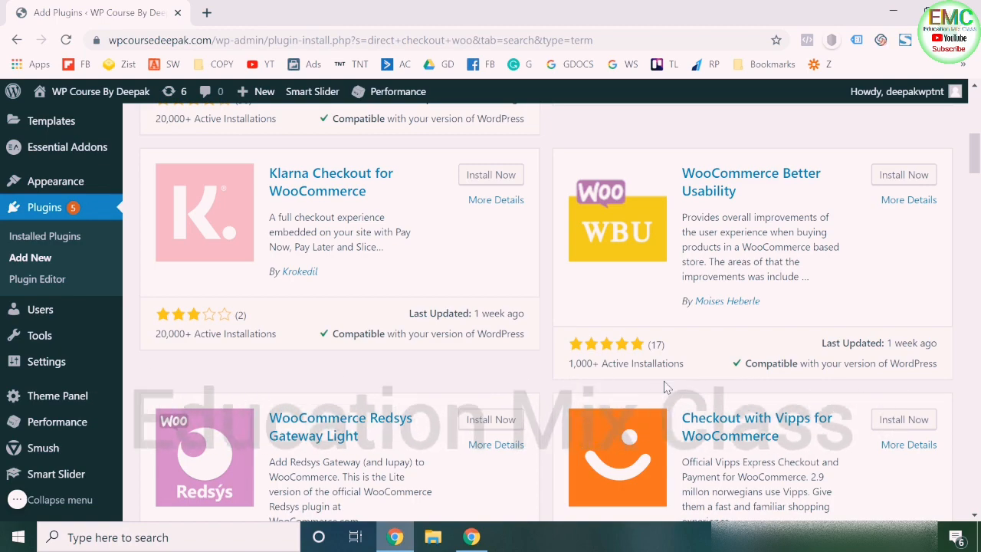
pyautogui.scroll(6, 665, 387)
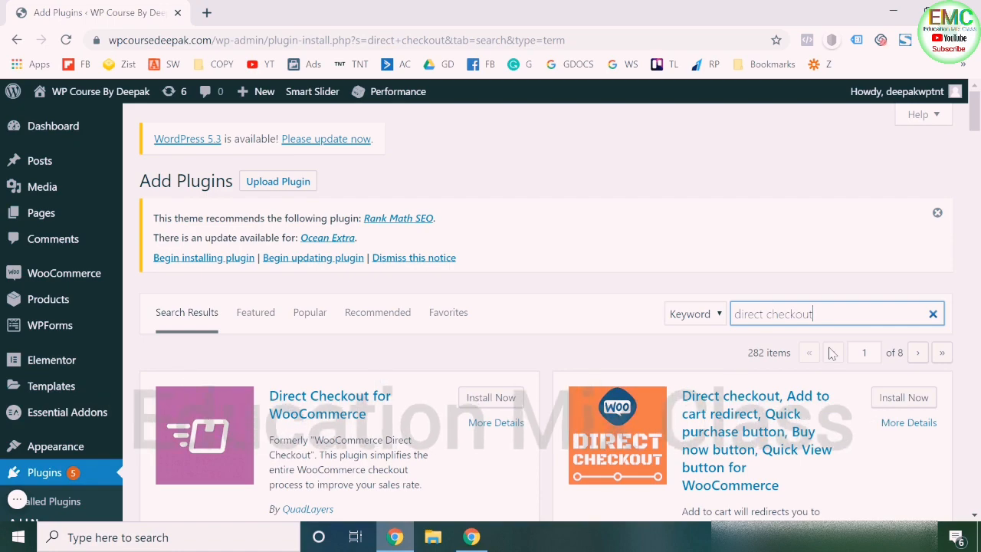
pyautogui.scroll(-2, 431, 337)
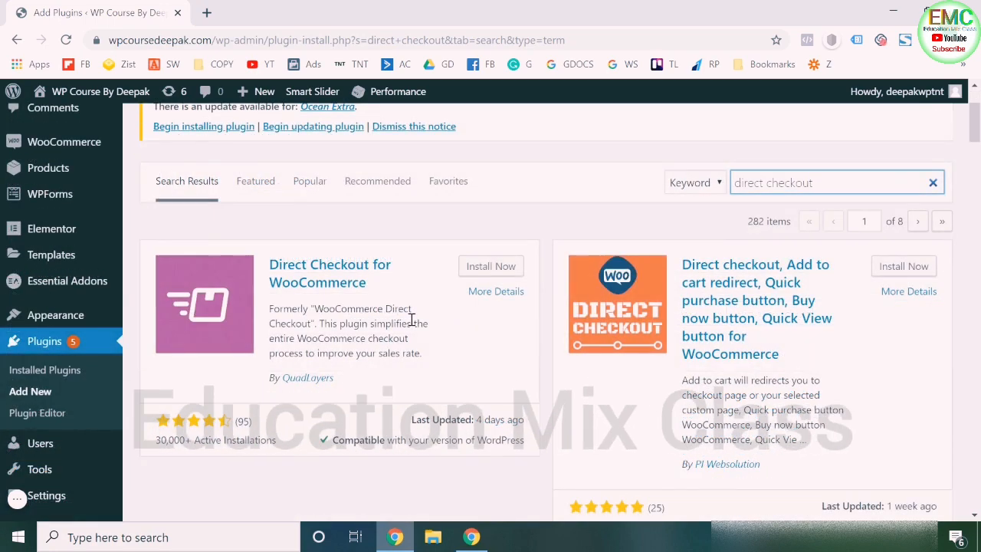
pyautogui.click(476, 269)
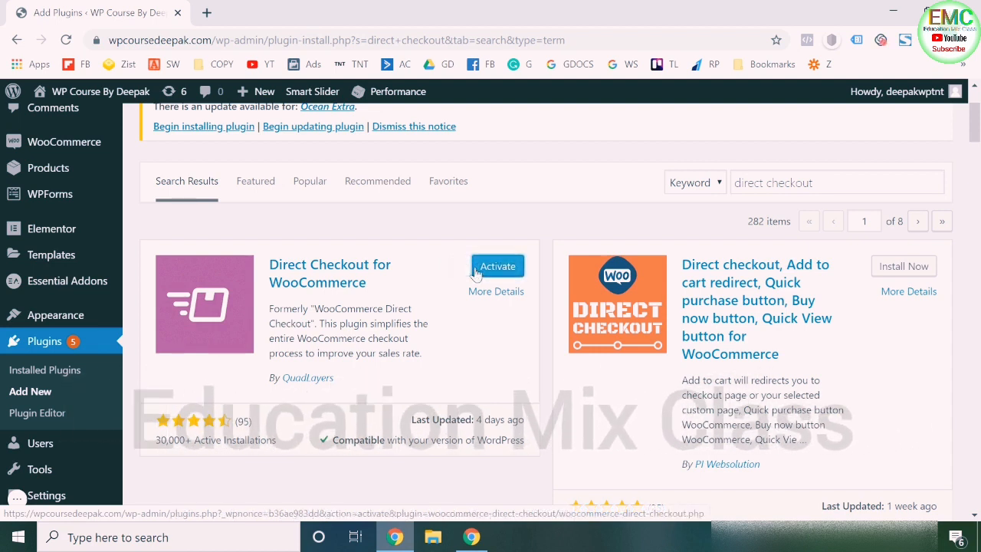
pyautogui.click(476, 273)
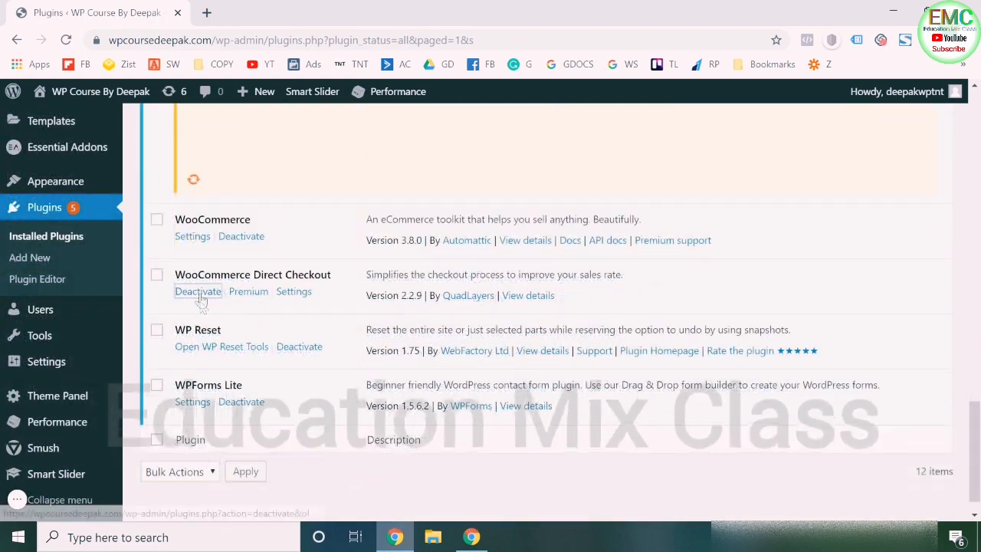
# Deactivate the WooCommerce Direct Checkout plugin and activate it again.
pyautogui.click(200, 294)
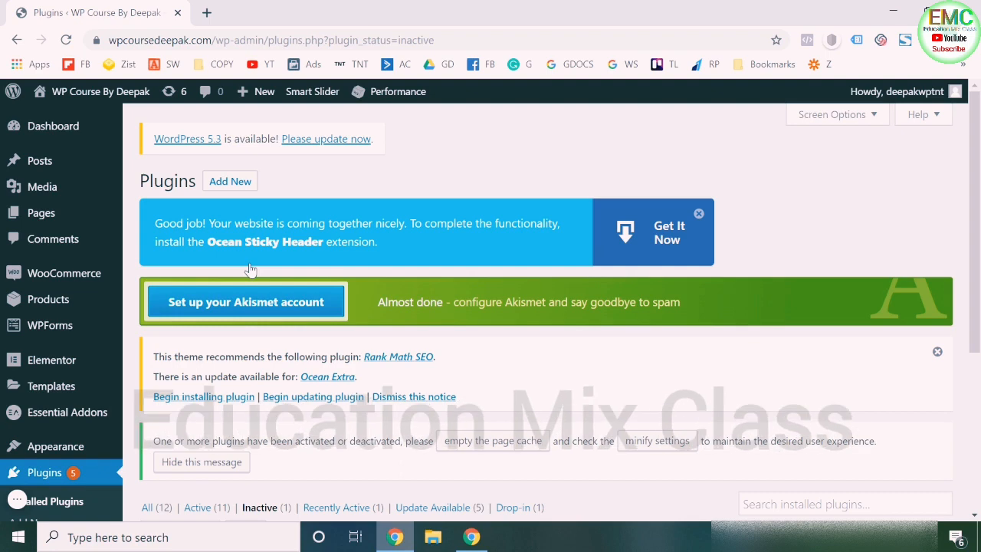
pyautogui.scroll(-3, 250, 270)
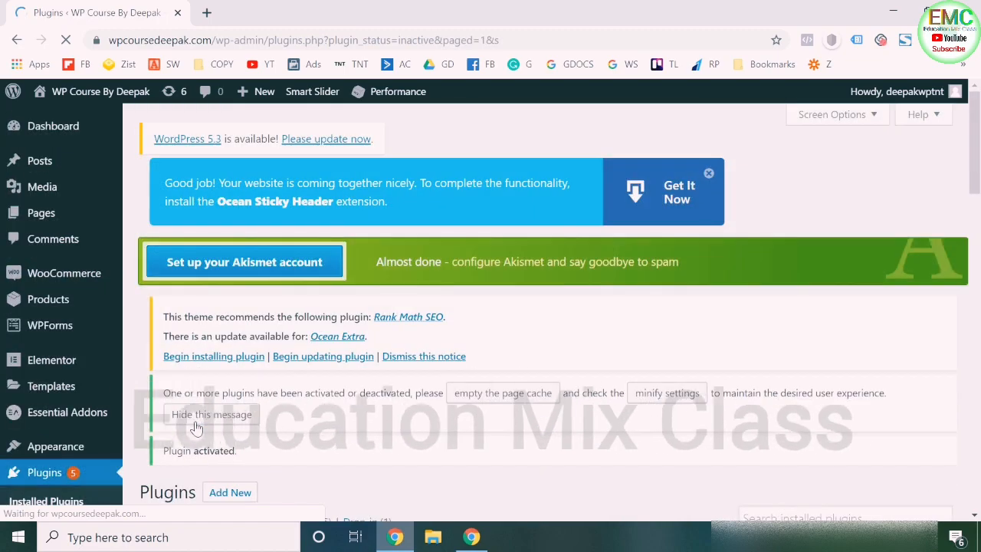
# Open the settings of the WooCommerce Direct Checkout plugin and review its General options.
pyautogui.scroll(-10, 196, 427)
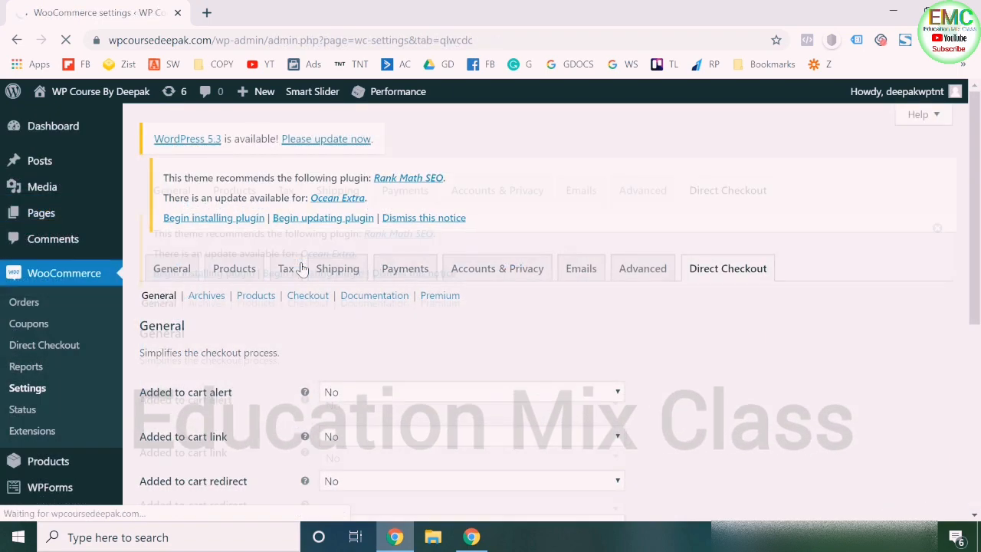
pyautogui.scroll(-3, 301, 268)
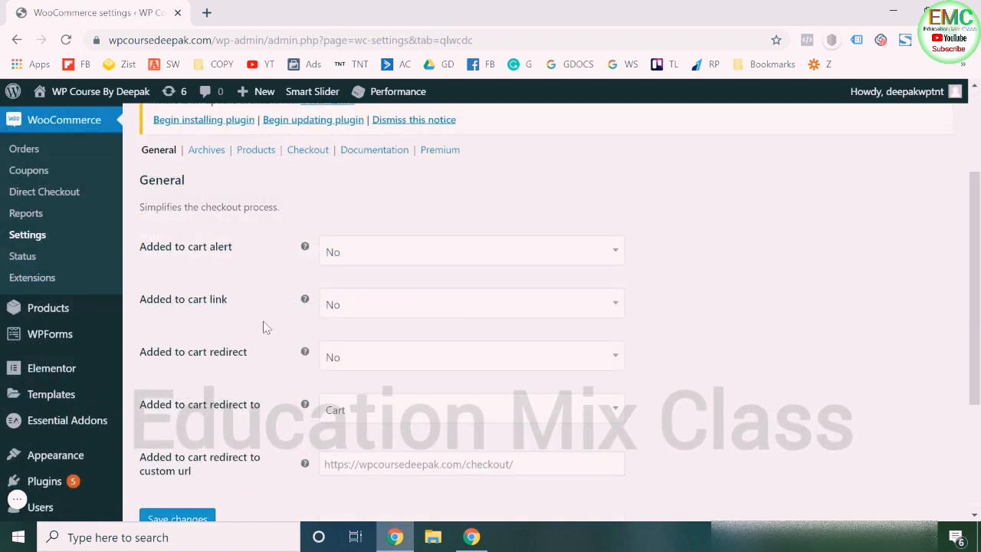
pyautogui.scroll(3, 263, 327)
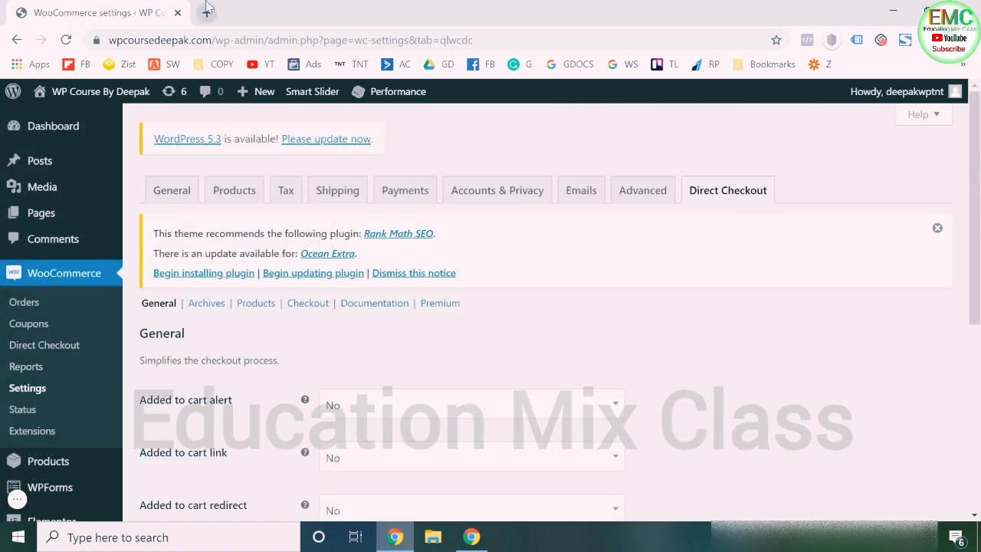
pyautogui.scroll(-3, 257, 338)
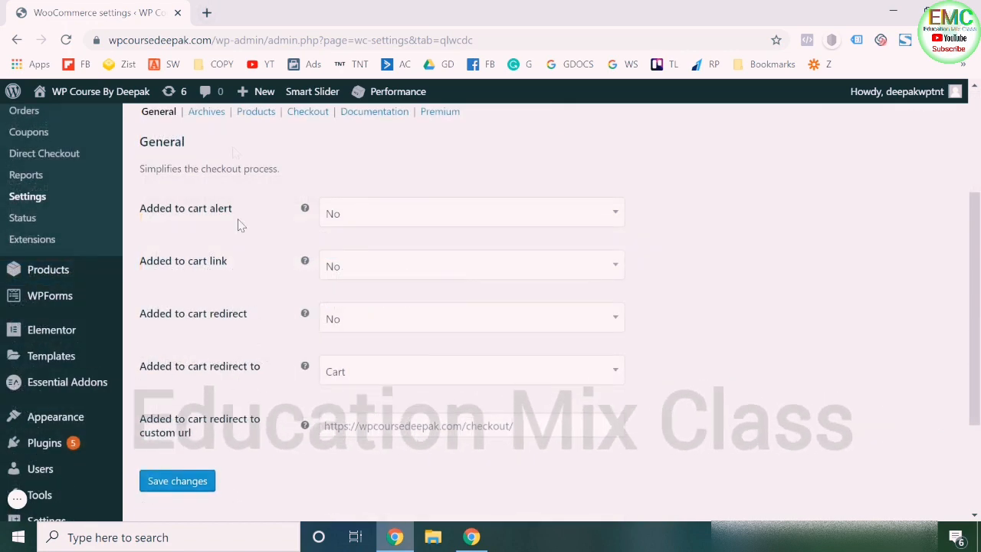
pyautogui.click(206, 13)
pyautogui.write('w')
pyautogui.press('BackSpace')
pyautogui.press('BackSpace')
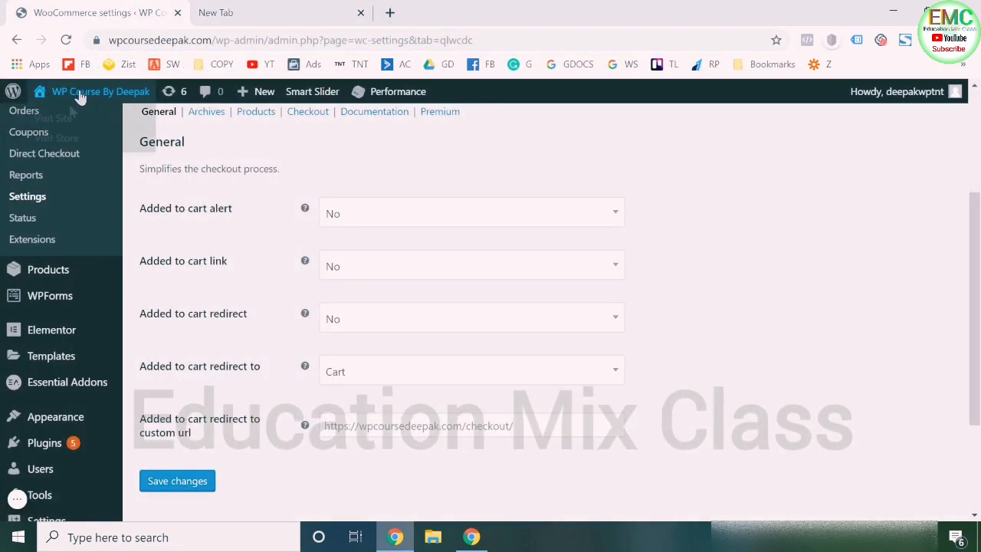
# Open the storefront in a separate browser tab and switch to it.
pyautogui.moveTo(77, 92)
pyautogui.rightClick(65, 119)
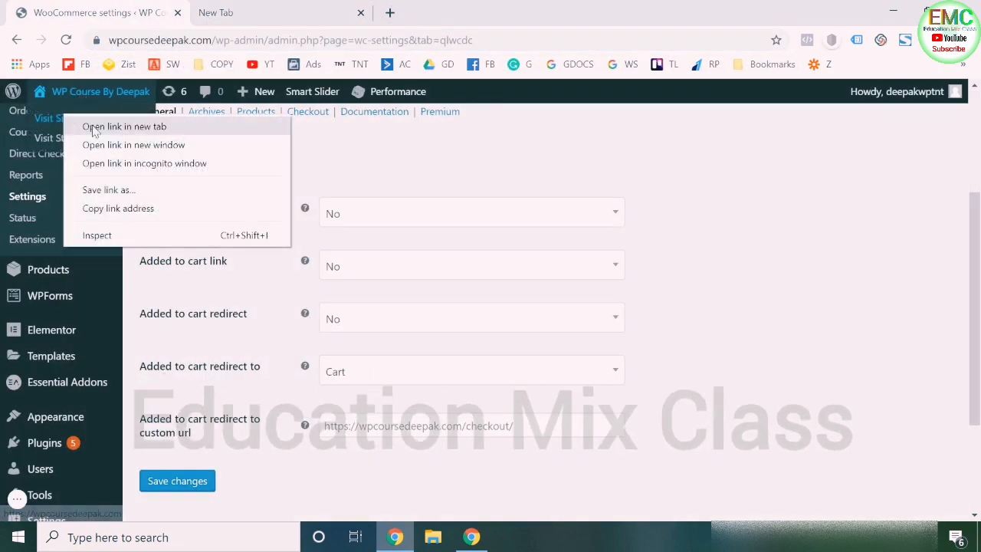
pyautogui.click(124, 127)
pyautogui.click(290, 9)
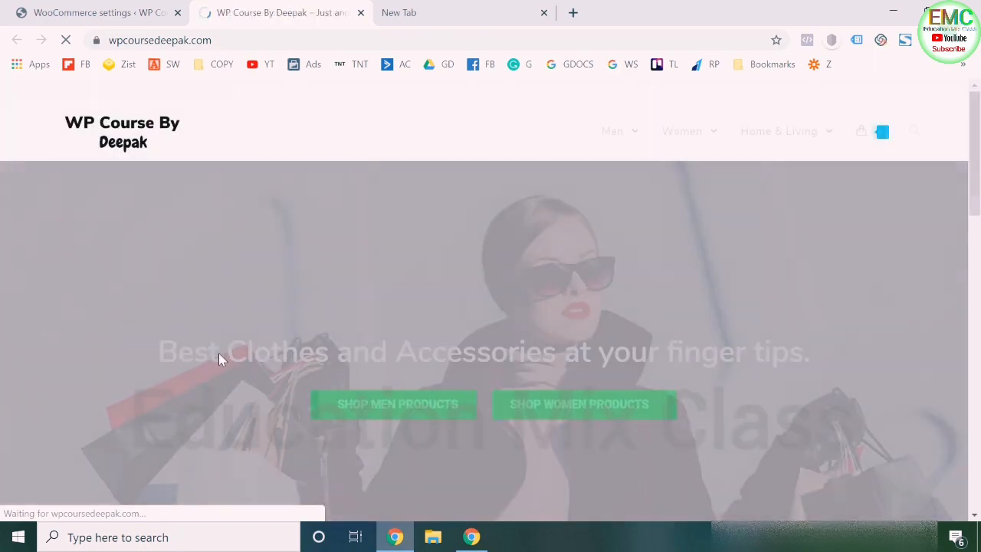
# Add the Men Black & Silver Solid Kurta with Pyjamas & Nehru Jacket to the cart from its product page to test the checkout flow.
pyautogui.scroll(-6, 218, 356)
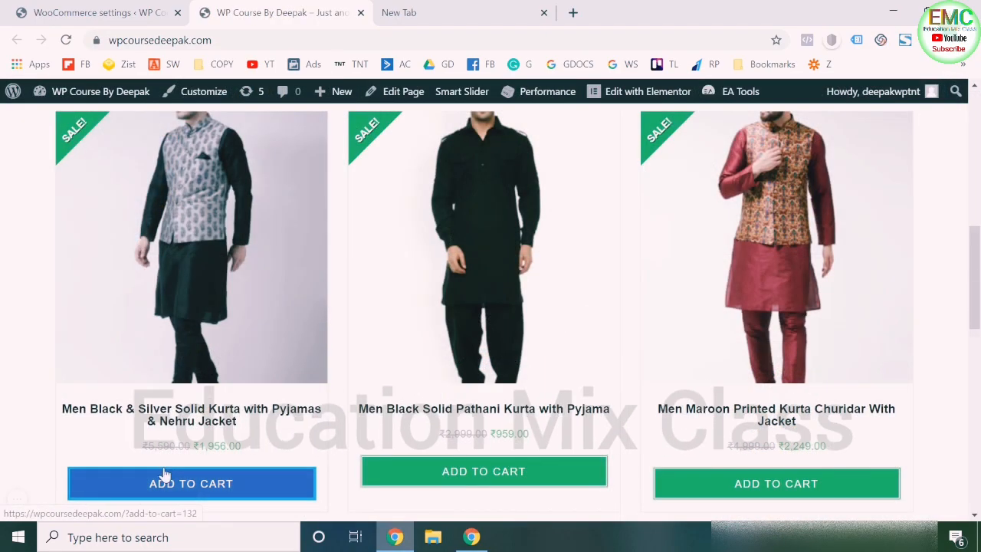
pyautogui.click(196, 354)
pyautogui.scroll(-2, 368, 375)
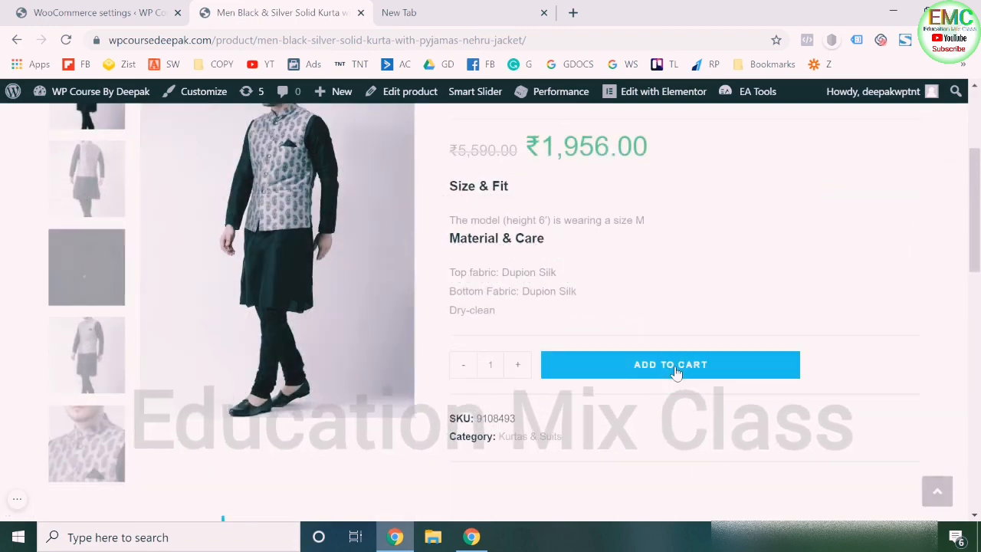
pyautogui.click(676, 372)
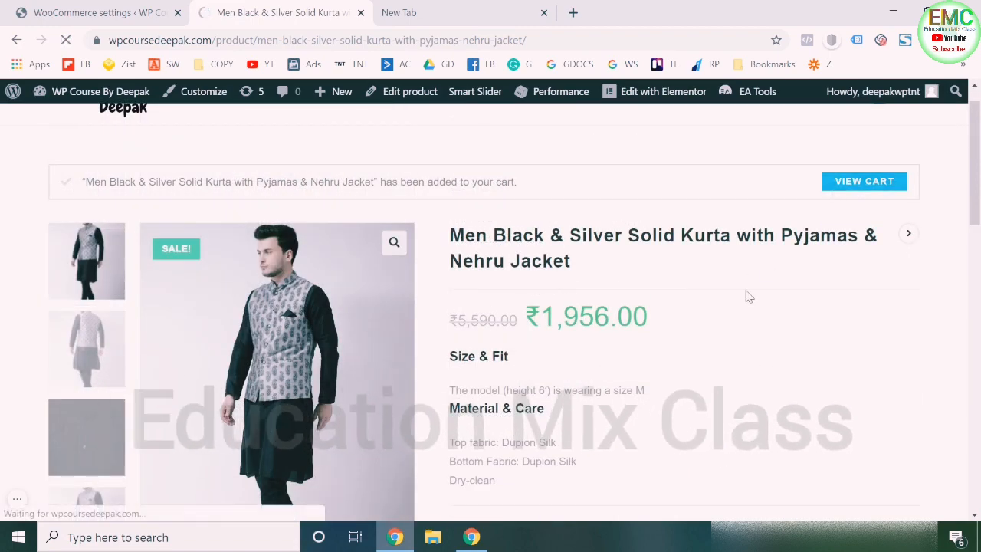
# Return to the Direct Checkout settings and leave both Added to cart alert and Added to cart link at No.
pyautogui.click(100, 12)
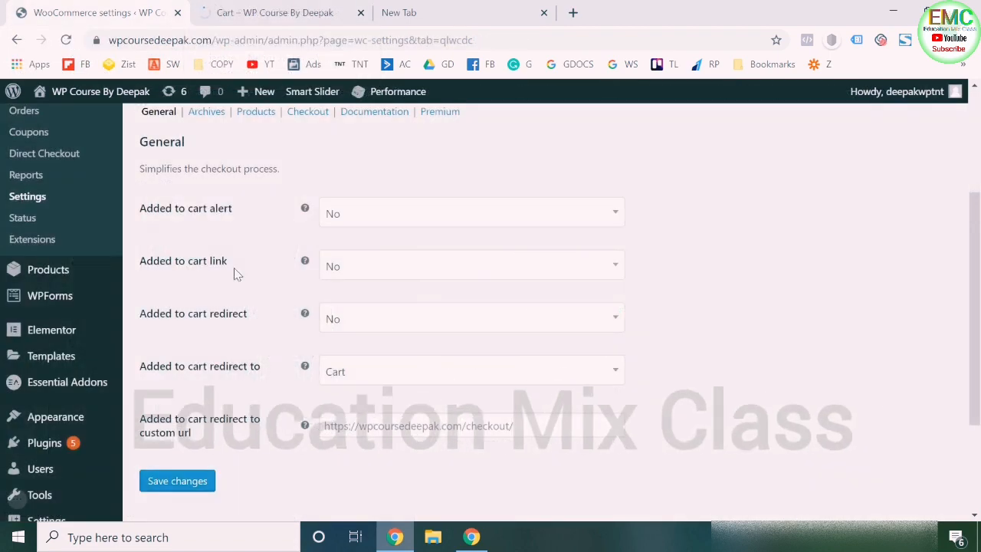
pyautogui.scroll(2, 236, 274)
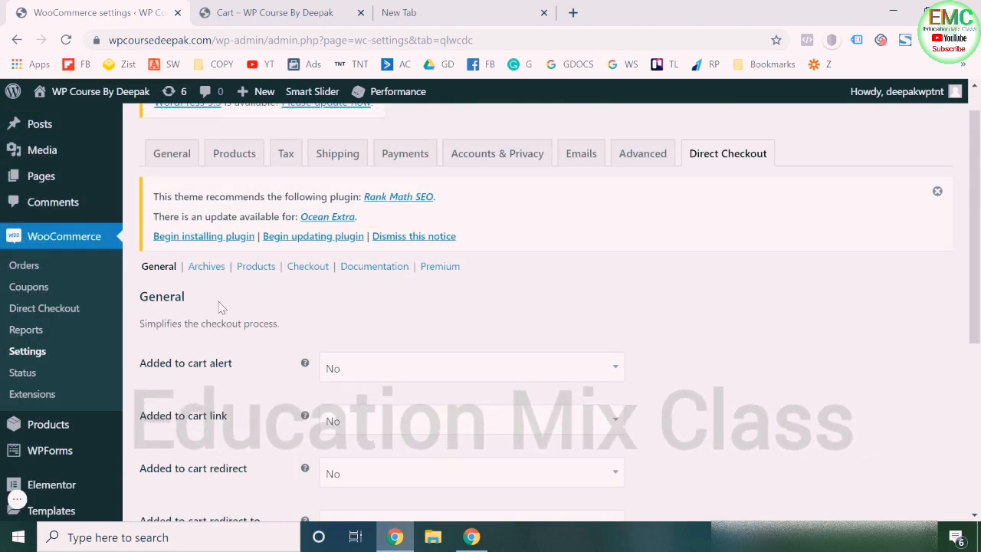
pyautogui.scroll(-2, 218, 306)
pyautogui.click(335, 249)
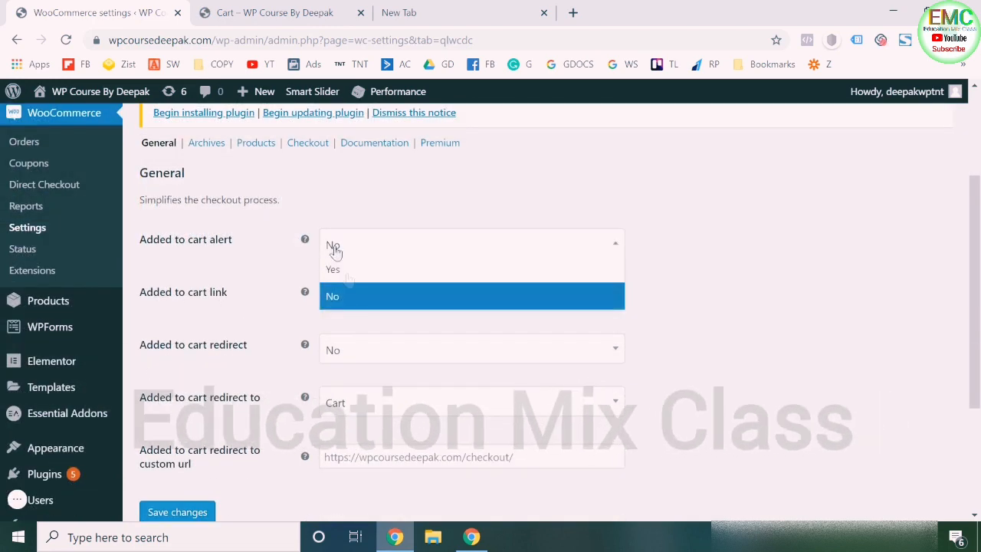
pyautogui.click(352, 299)
pyautogui.click(379, 299)
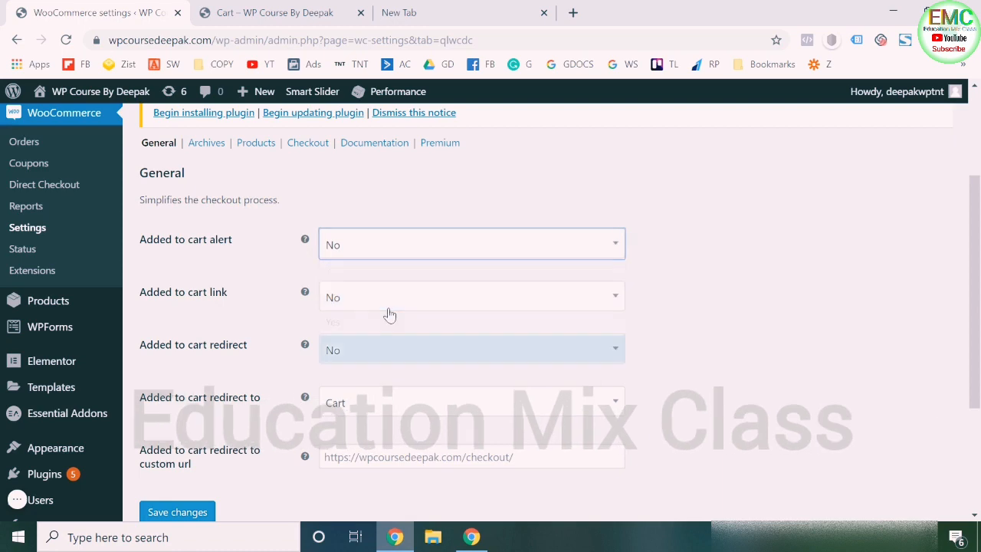
pyautogui.click(375, 355)
# Set Added to cart redirect to Yes with Checkout as the redirect target, and save the changes.
pyautogui.scroll(-1, 379, 351)
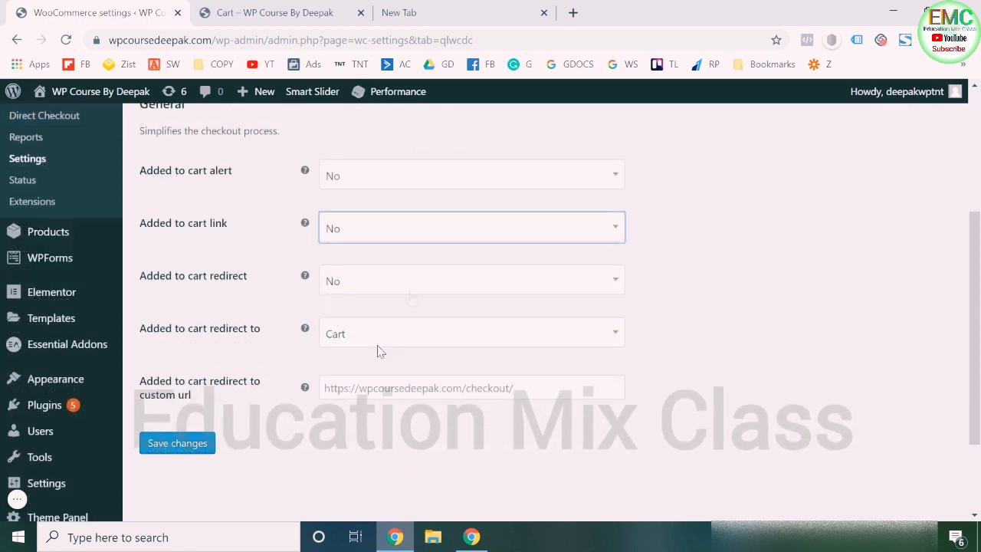
pyautogui.click(414, 290)
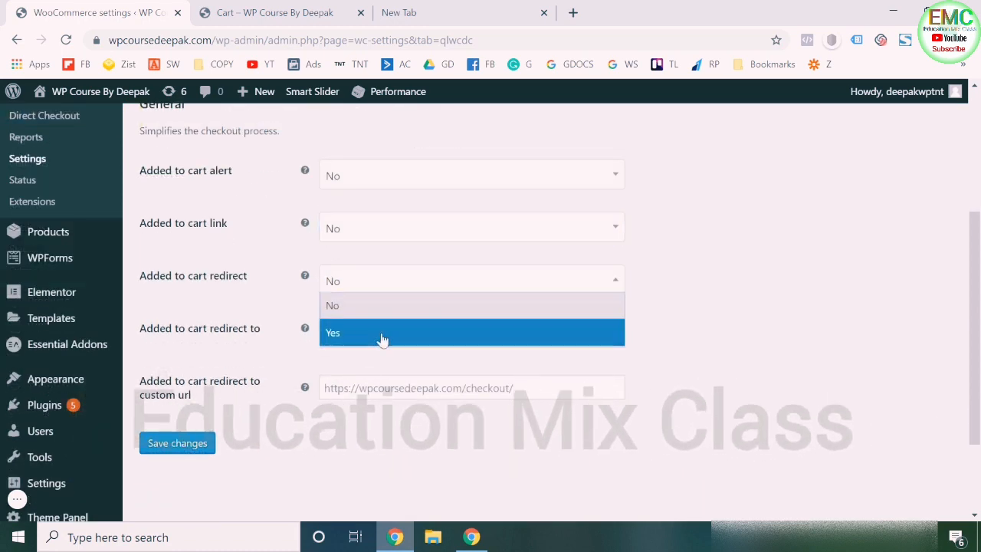
pyautogui.click(382, 336)
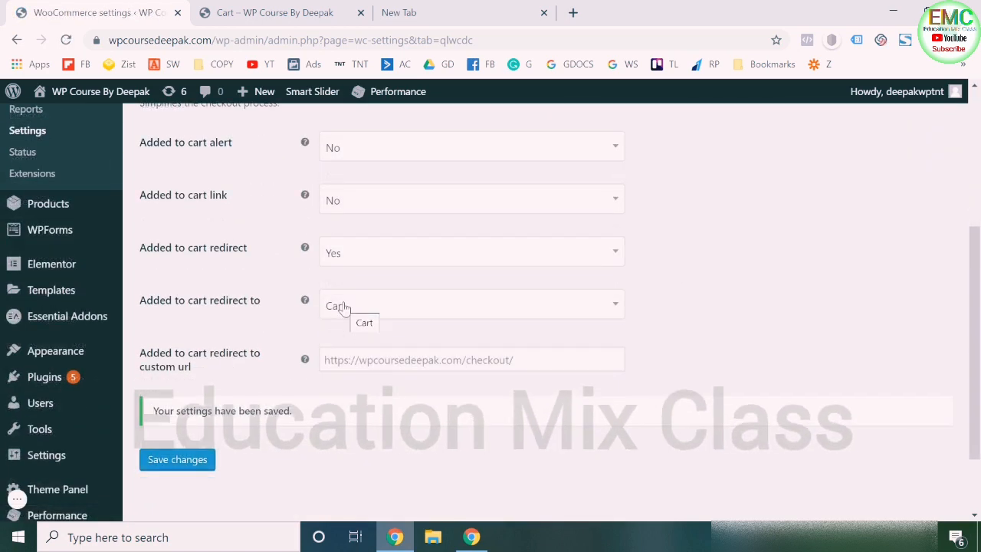
pyautogui.click(345, 308)
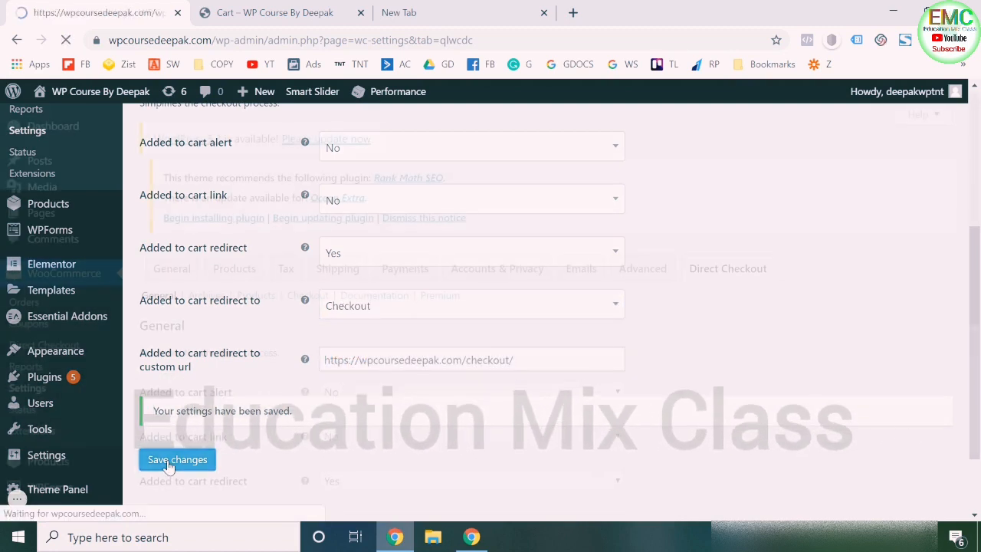
# Go back to the storefront home page, open it for editing in Elementor and find the Kurtas & Suits products section.
pyautogui.click(305, 9)
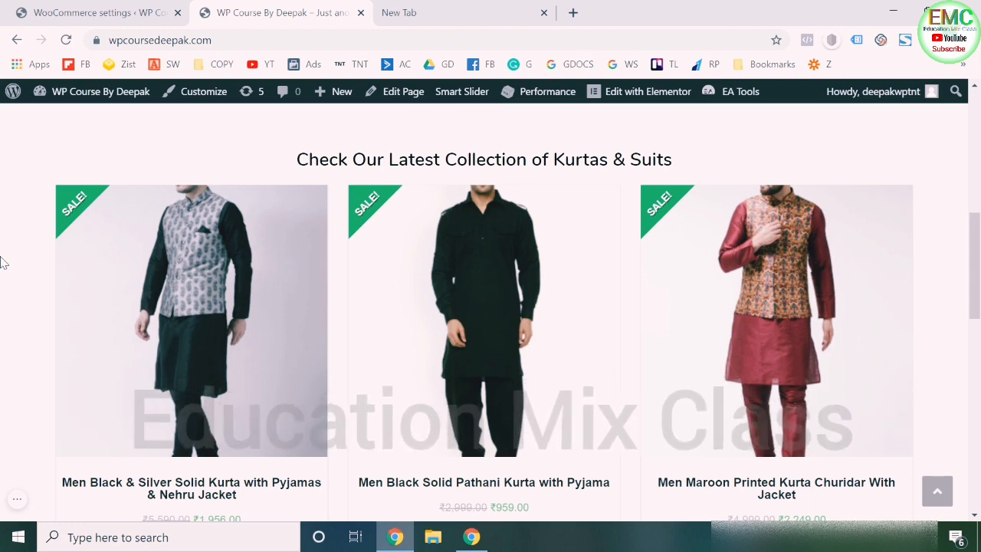
pyautogui.moveTo(628, 95)
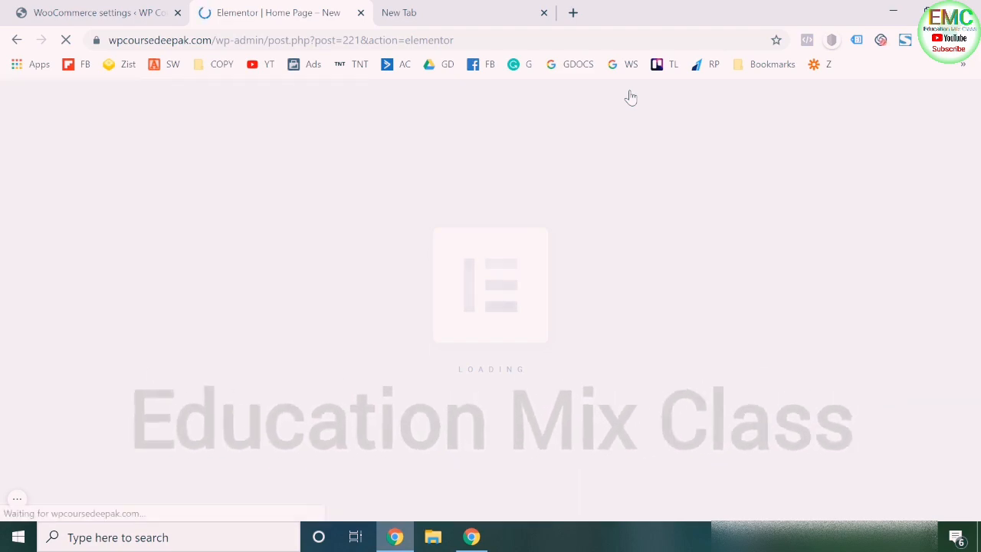
pyautogui.scroll(-8, 508, 295)
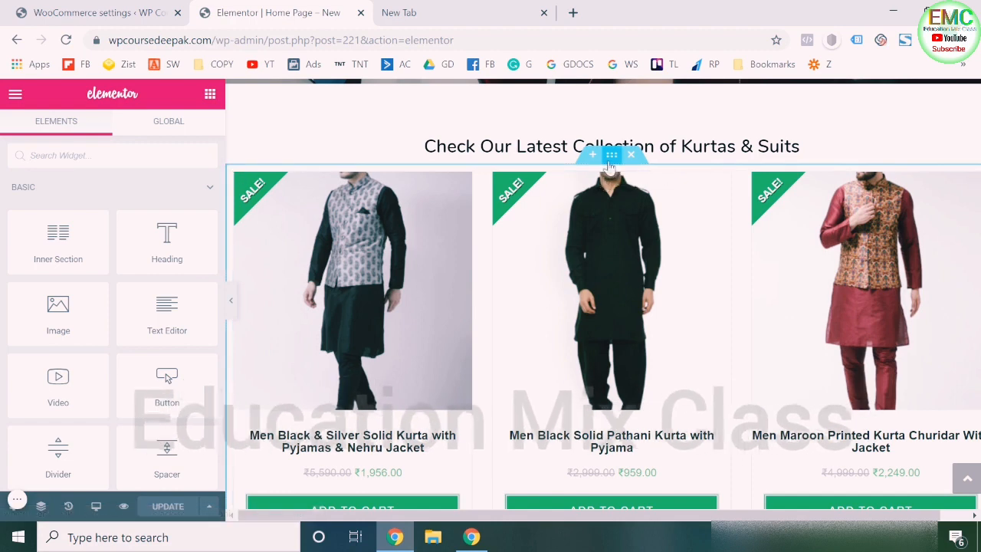
# Save the Kurtas & Suits products section as a template named "Kurtas" and close the template library.
pyautogui.rightClick(612, 166)
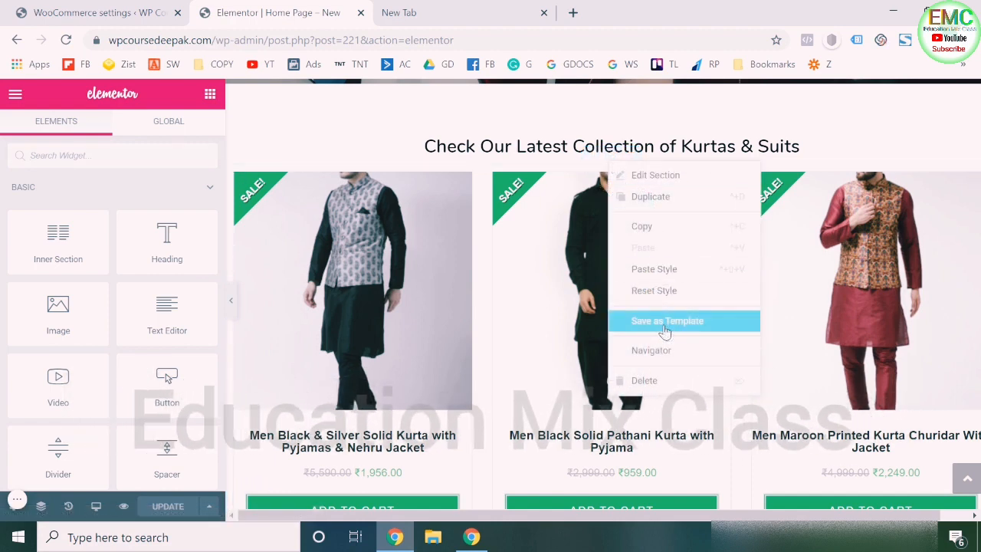
pyautogui.click(665, 329)
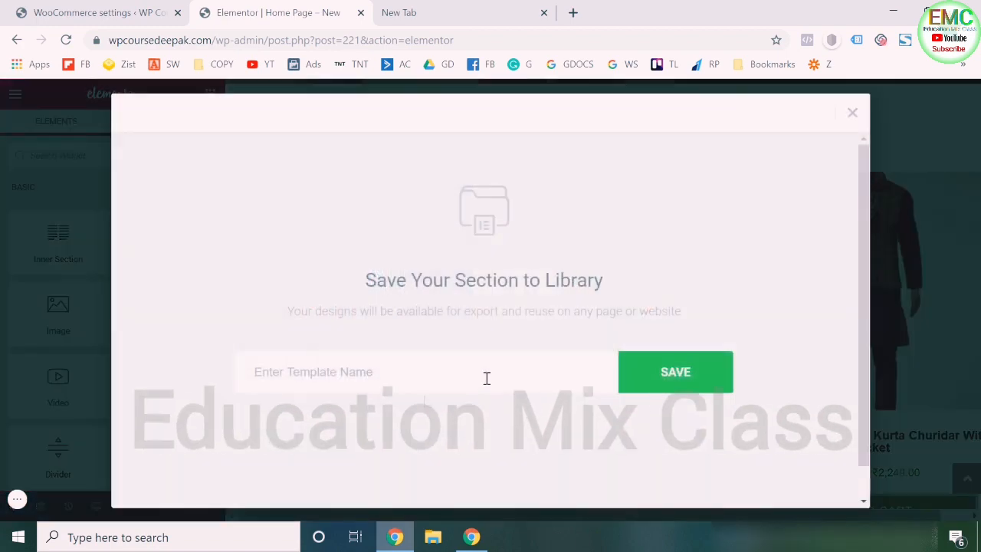
pyautogui.click(410, 381)
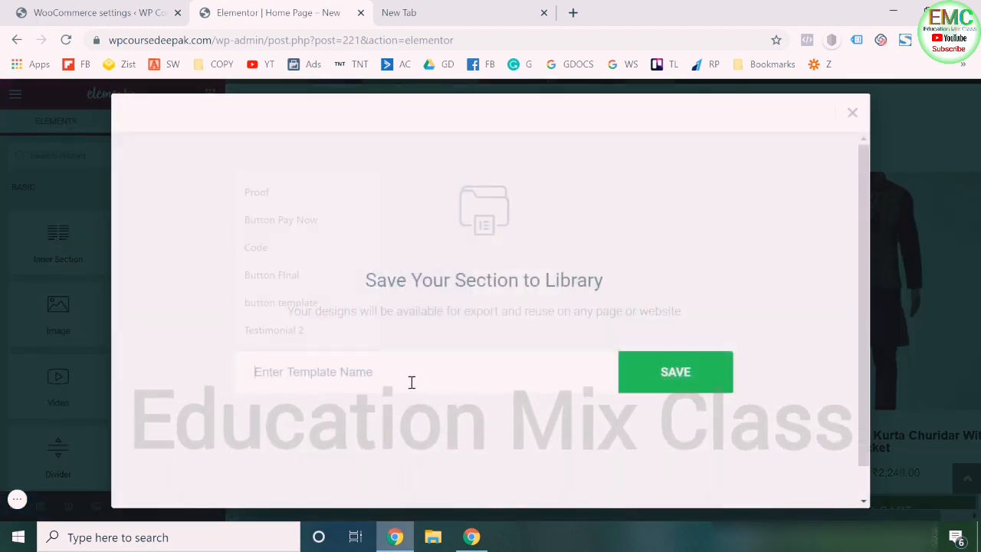
pyautogui.write('Kur')
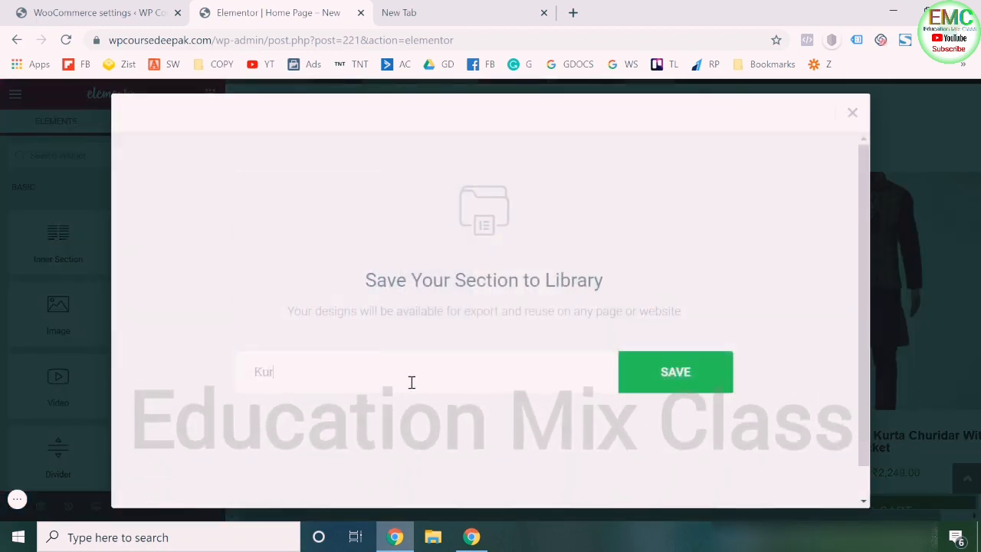
pyautogui.write('tas')
pyautogui.click(622, 375)
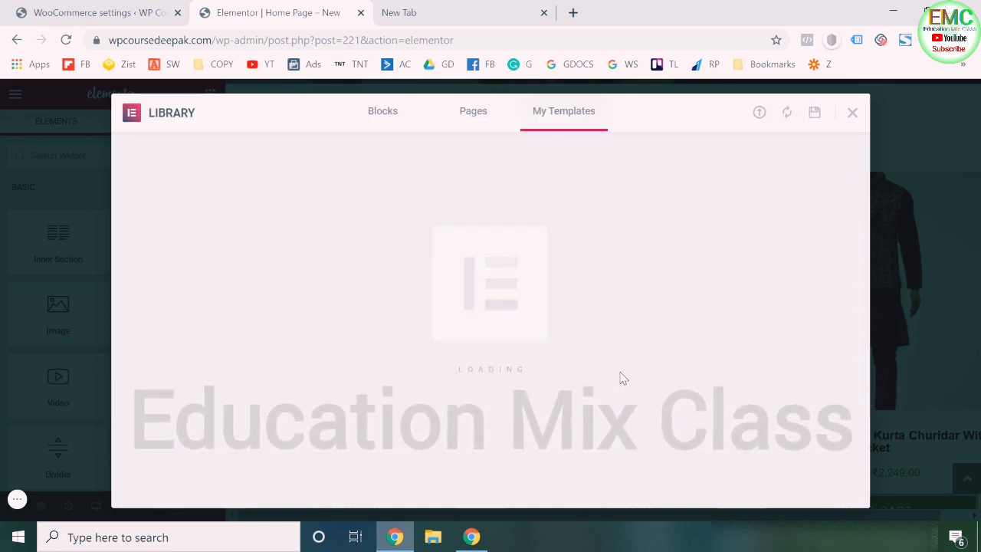
pyautogui.click(853, 112)
# Insert the saved Kurtas template below the T-shirt products at the page's end, importing its document settings, and delete the inserted section.
pyautogui.scroll(-10, 635, 306)
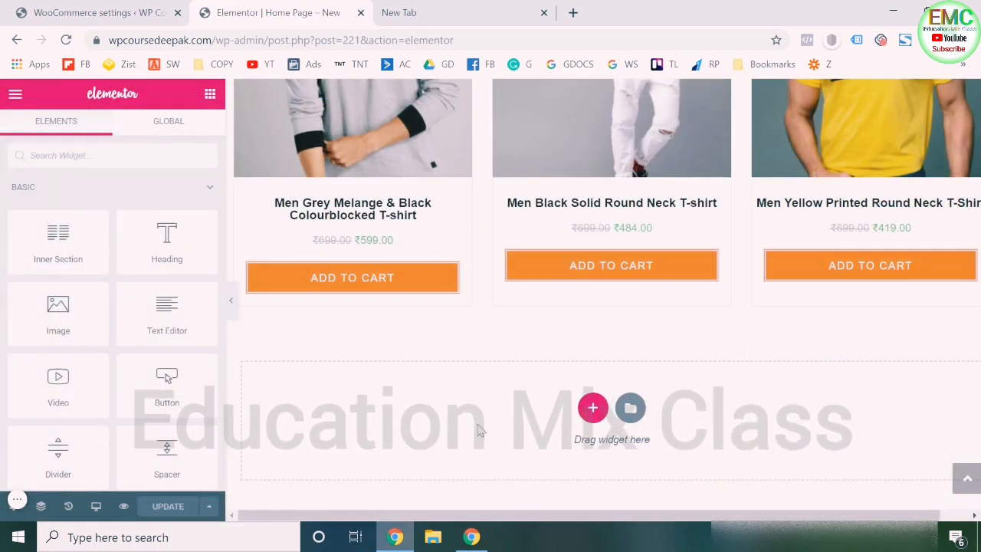
pyautogui.scroll(-1, 521, 406)
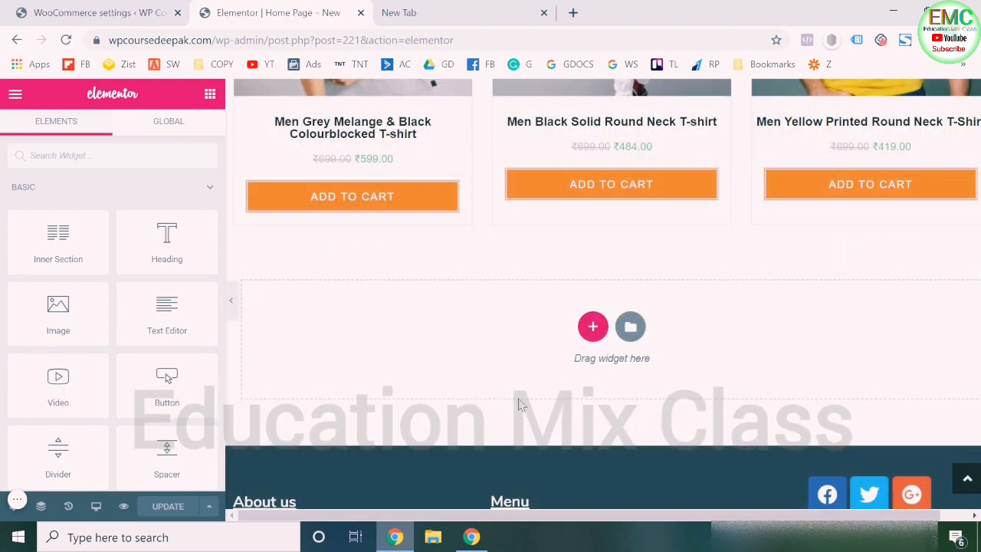
pyautogui.click(630, 326)
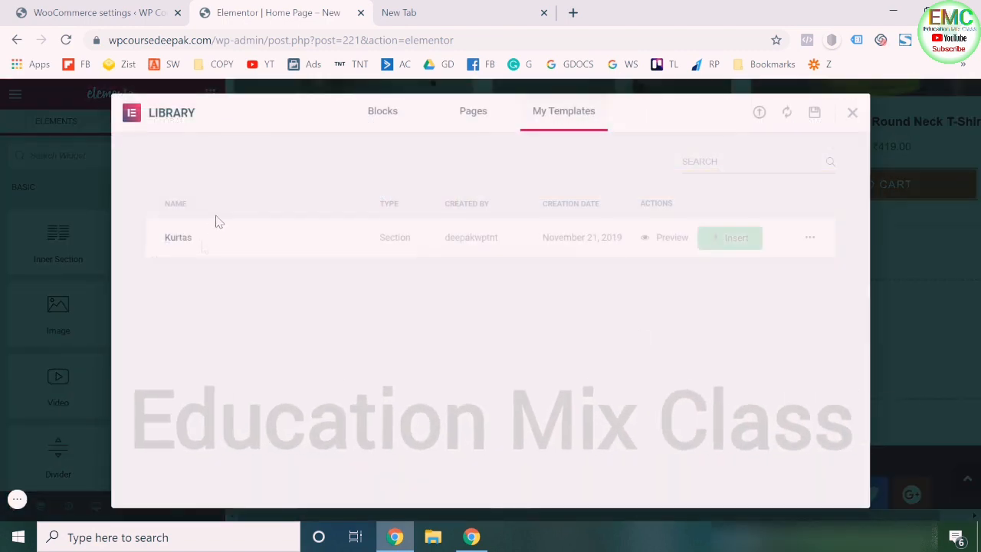
pyautogui.click(733, 241)
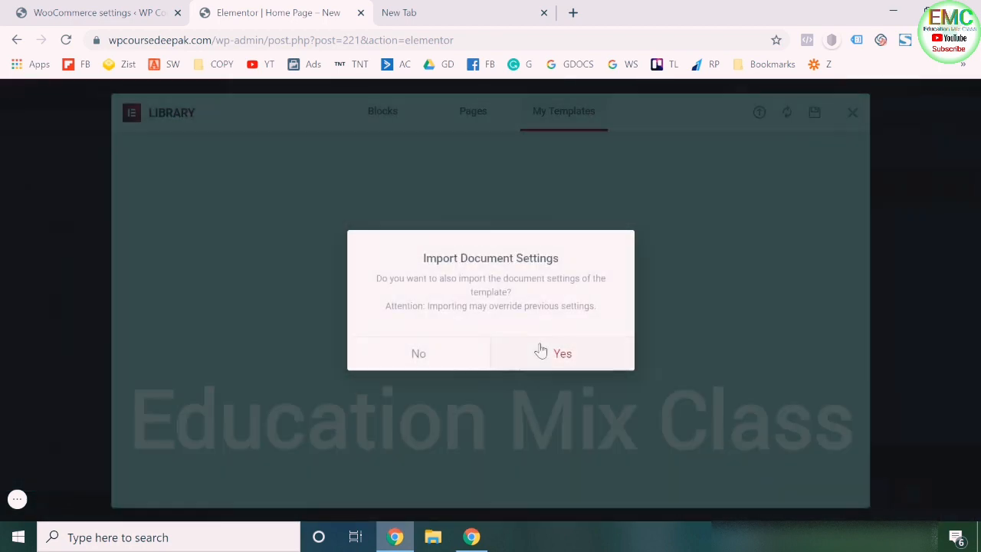
pyautogui.click(541, 350)
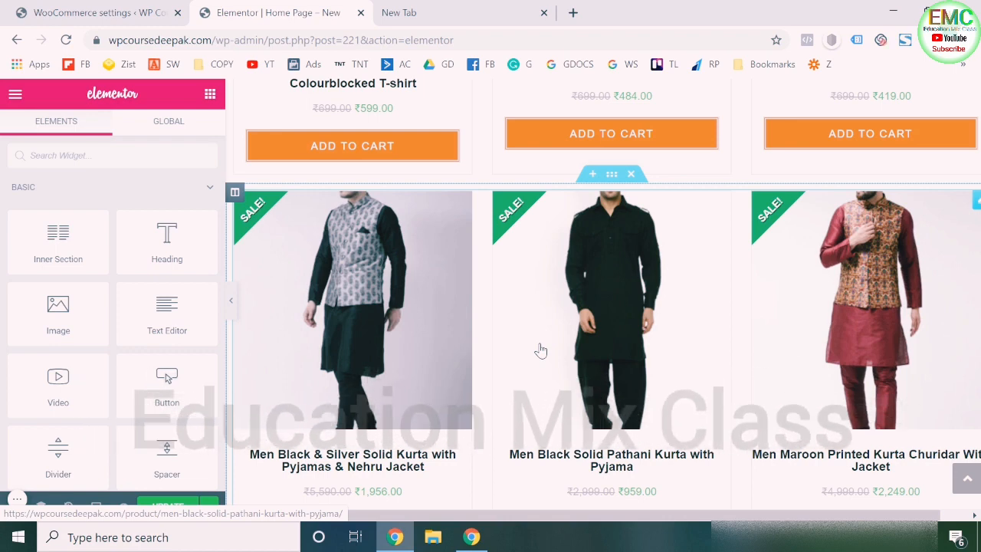
pyautogui.click(631, 176)
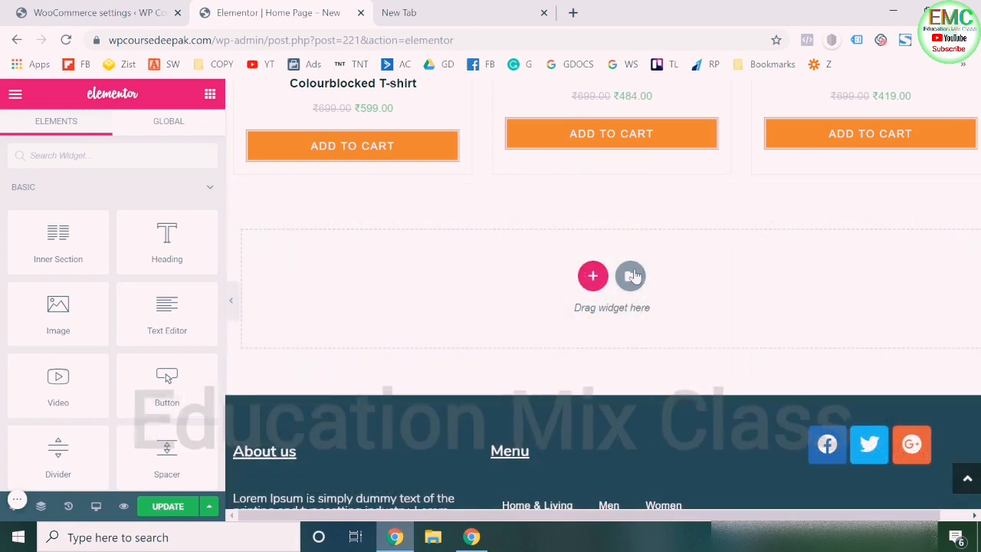
# Update the home page and exit the Elementor editor to the WordPress dashboard.
pyautogui.click(168, 507)
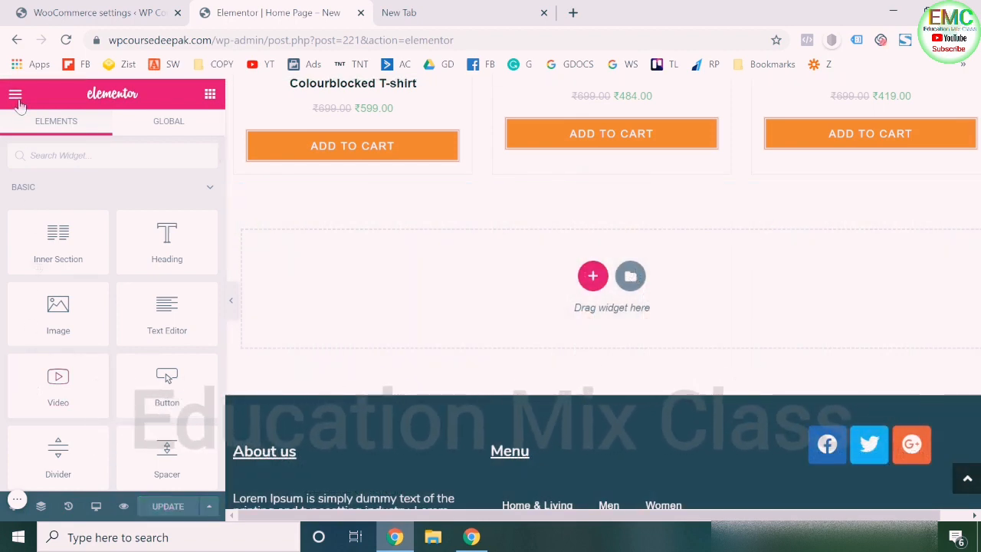
pyautogui.click(23, 98)
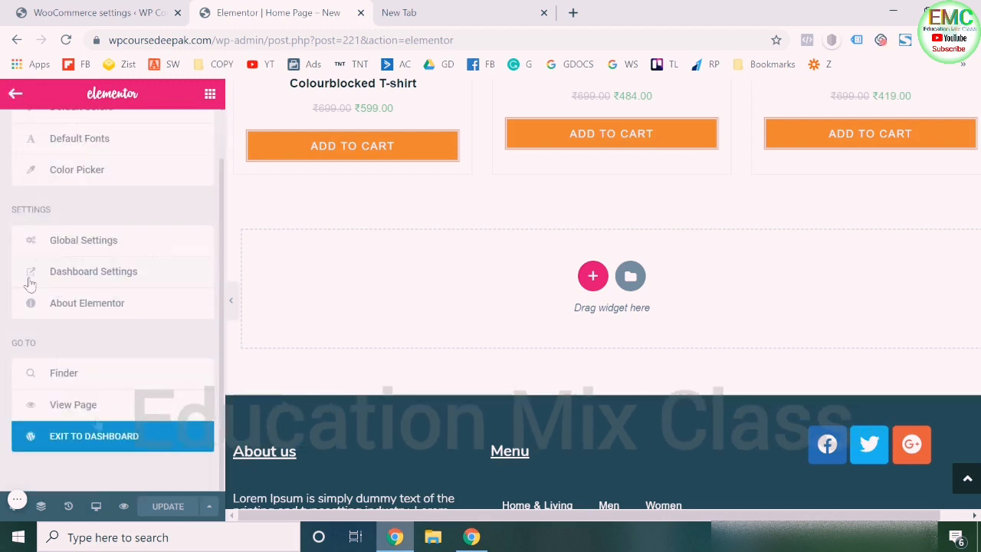
pyautogui.click(105, 443)
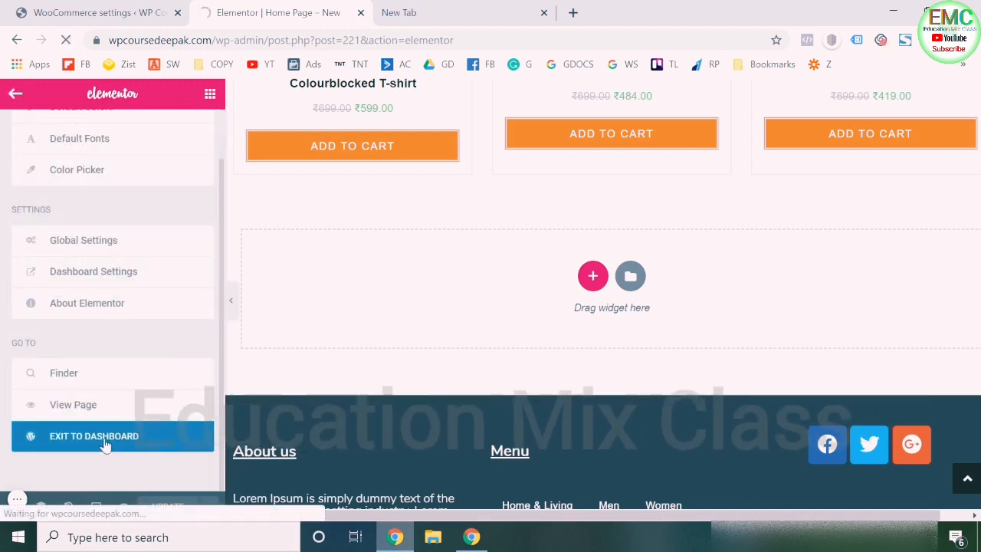